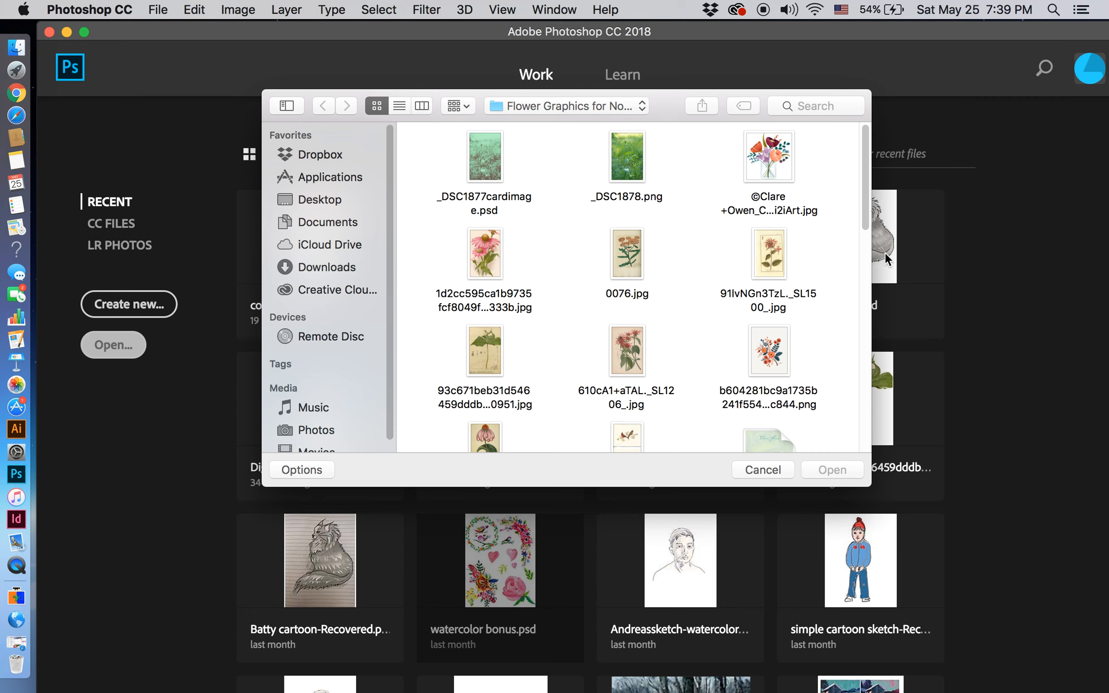
Step: Open the coneflower illustration c90fb3e8ba555acaa0e316c8ca1c06ce.jpg from the Flower Graphics folder
drag(862, 206, 872, 237)
click(487, 327)
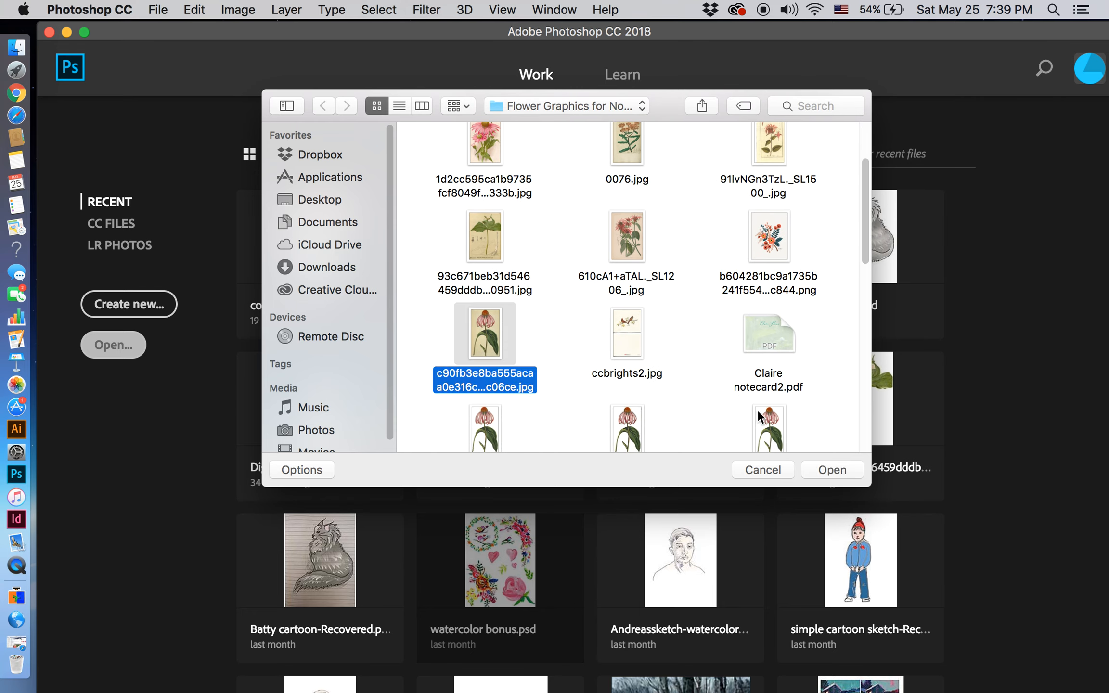
click(837, 470)
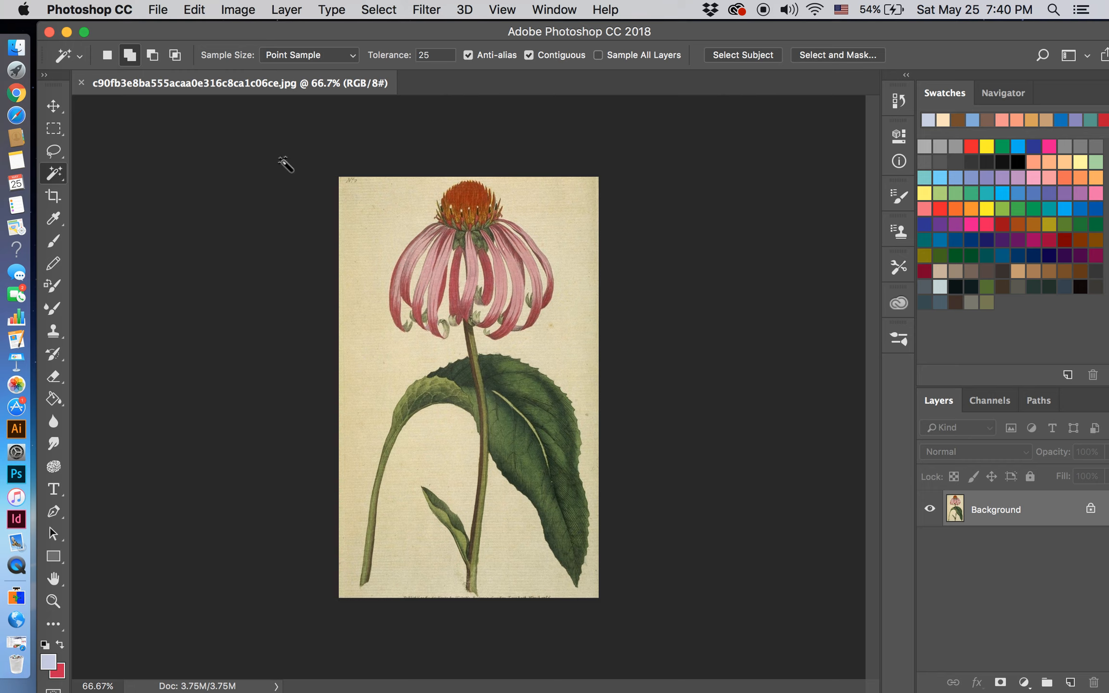
Step: Resize the image proportionally to a height of 10 inches at a resolution of 300 pixels/inch
click(242, 10)
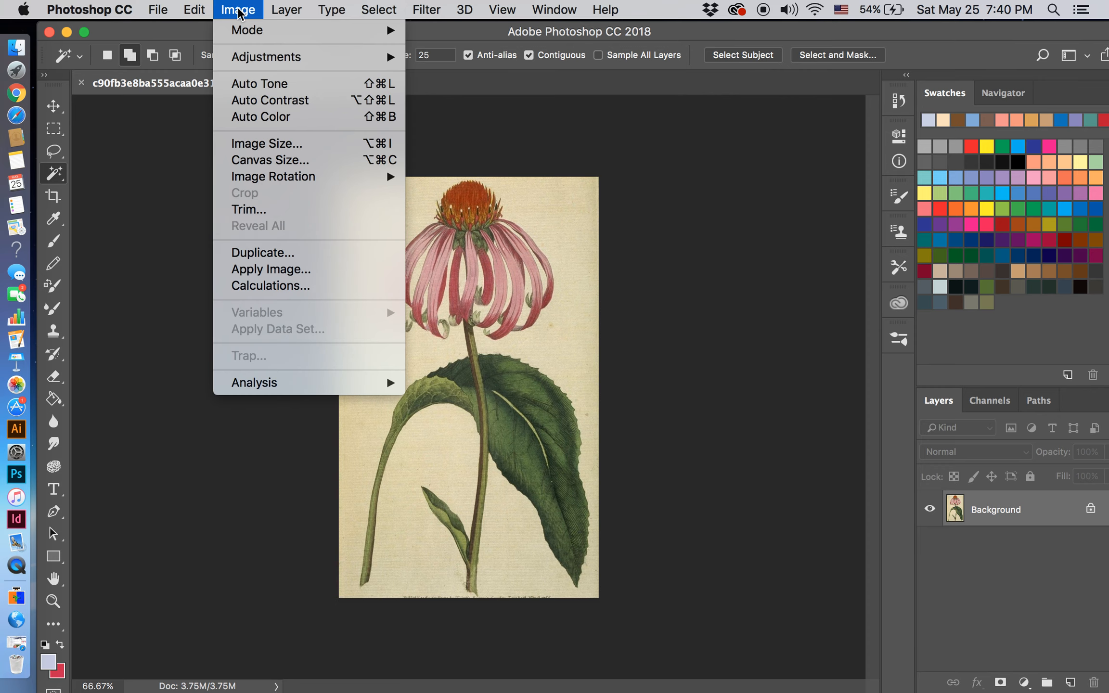
click(262, 144)
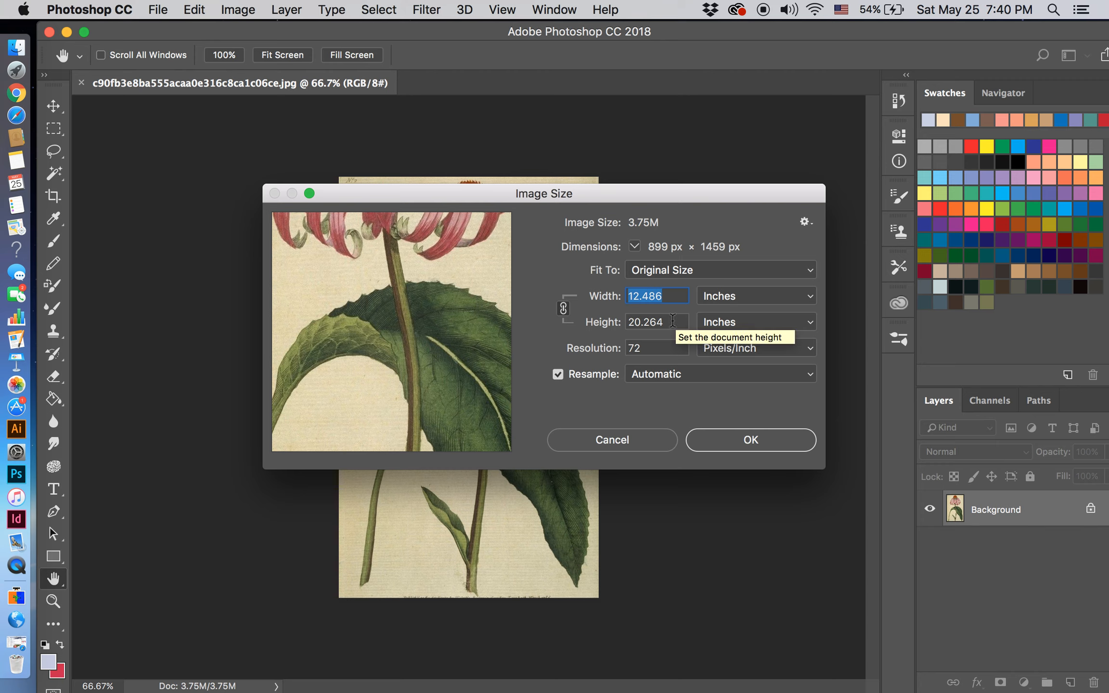
drag(665, 322, 627, 326)
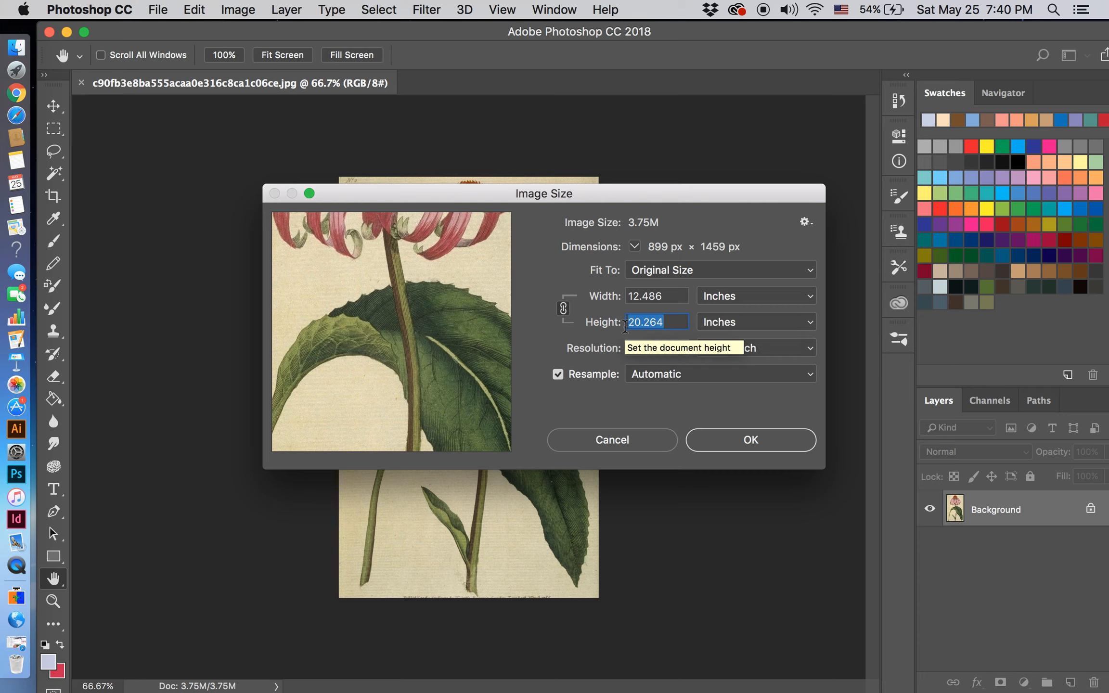
key(BackSpace)
text(10)
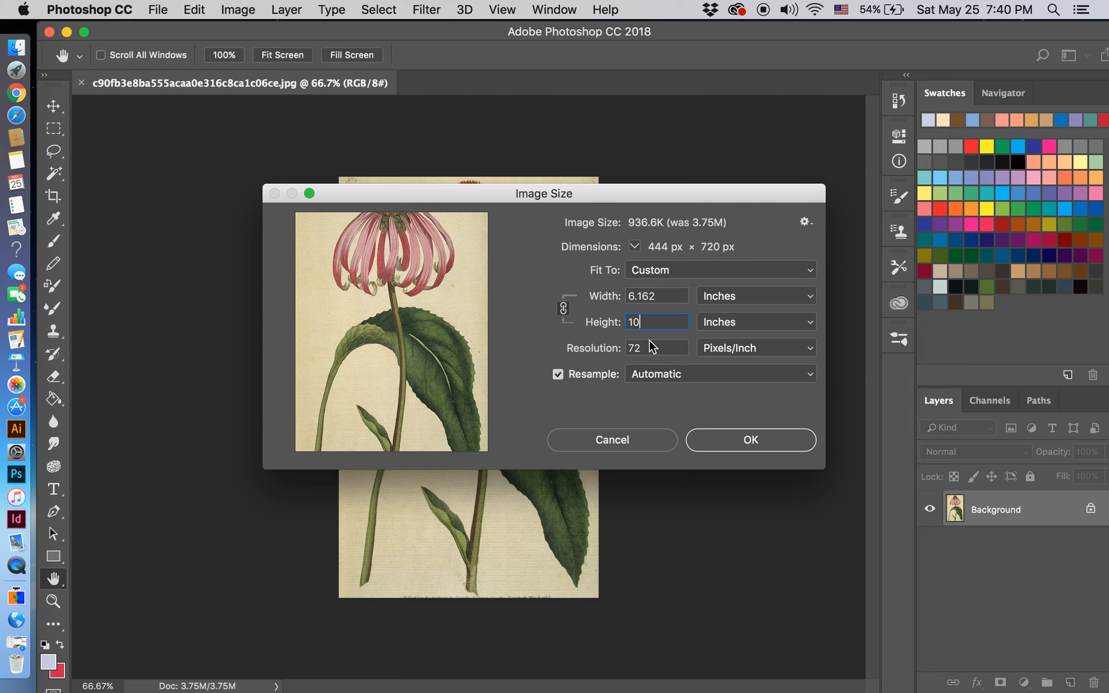
drag(641, 348, 627, 348)
text(300)
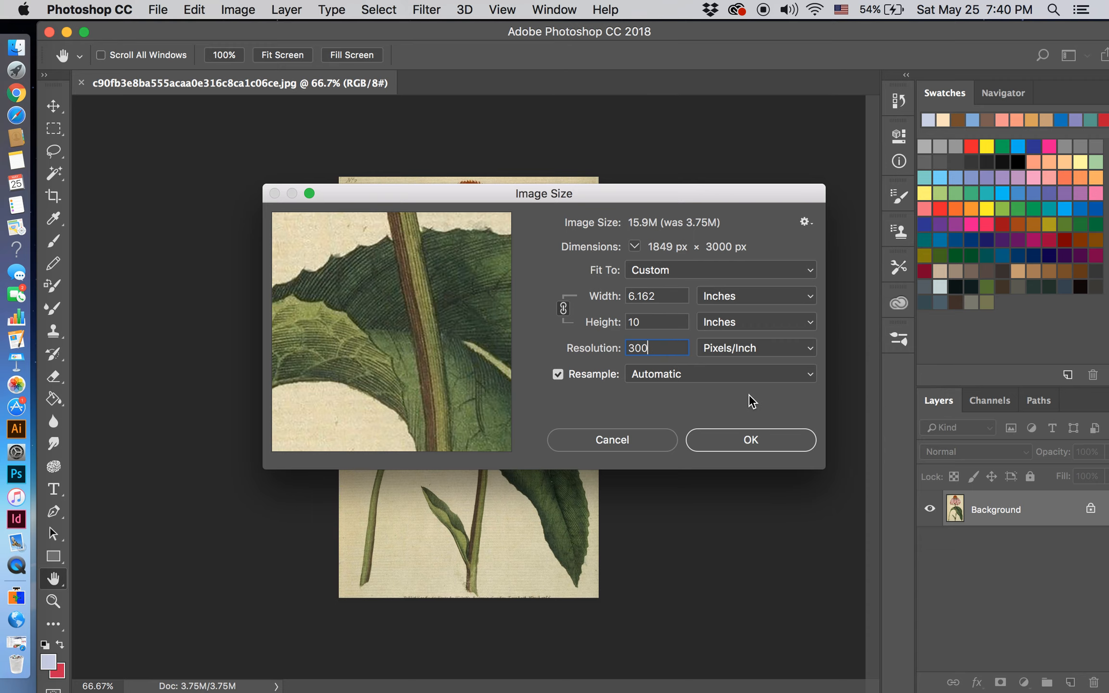
click(748, 444)
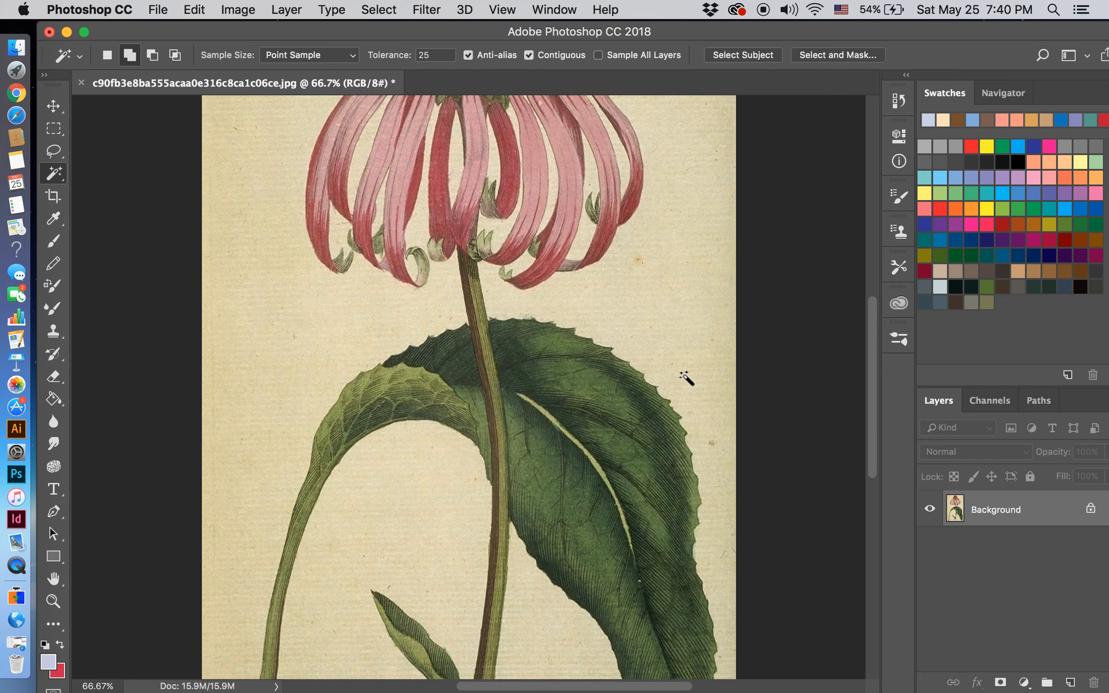
click(508, 11)
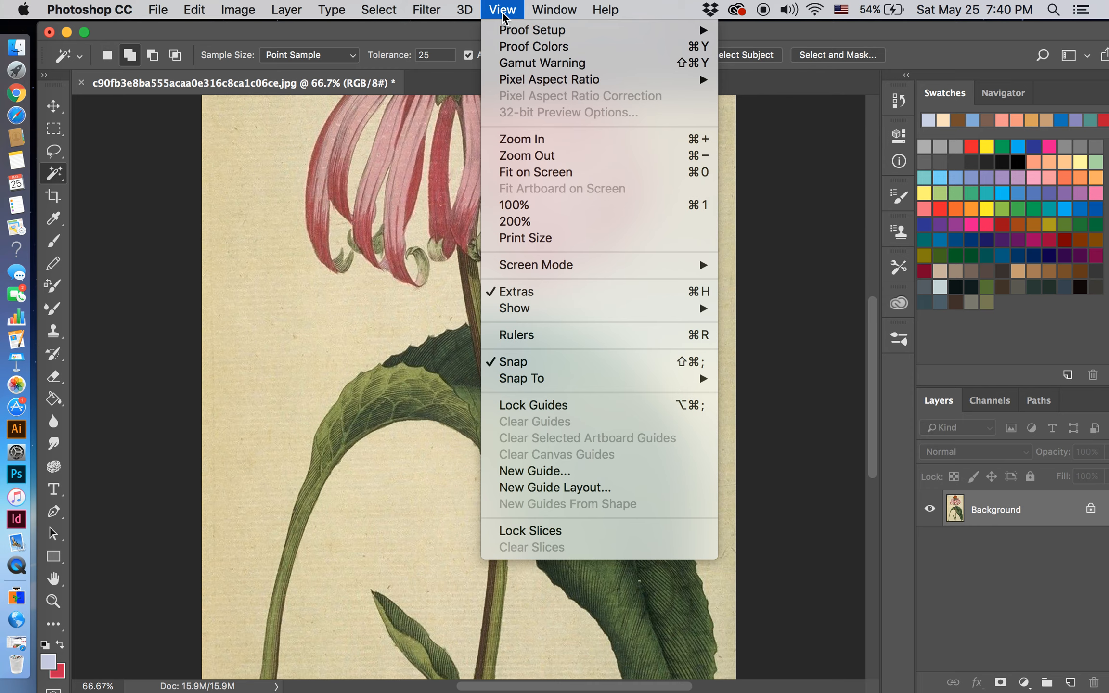
click(528, 173)
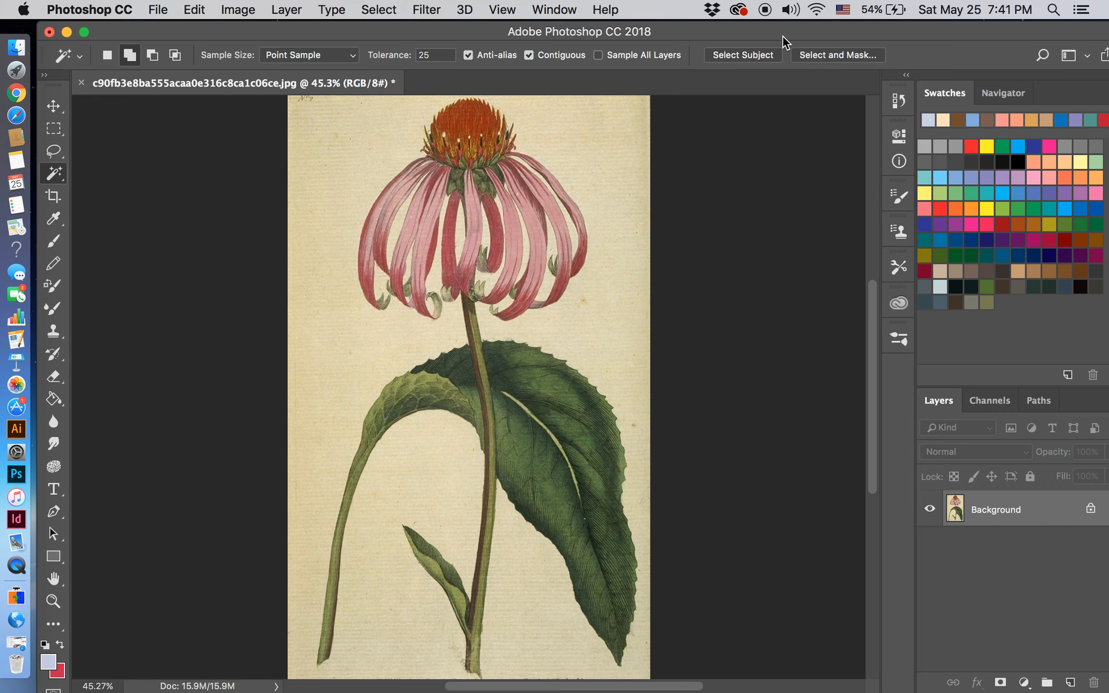
drag(781, 32, 773, 32)
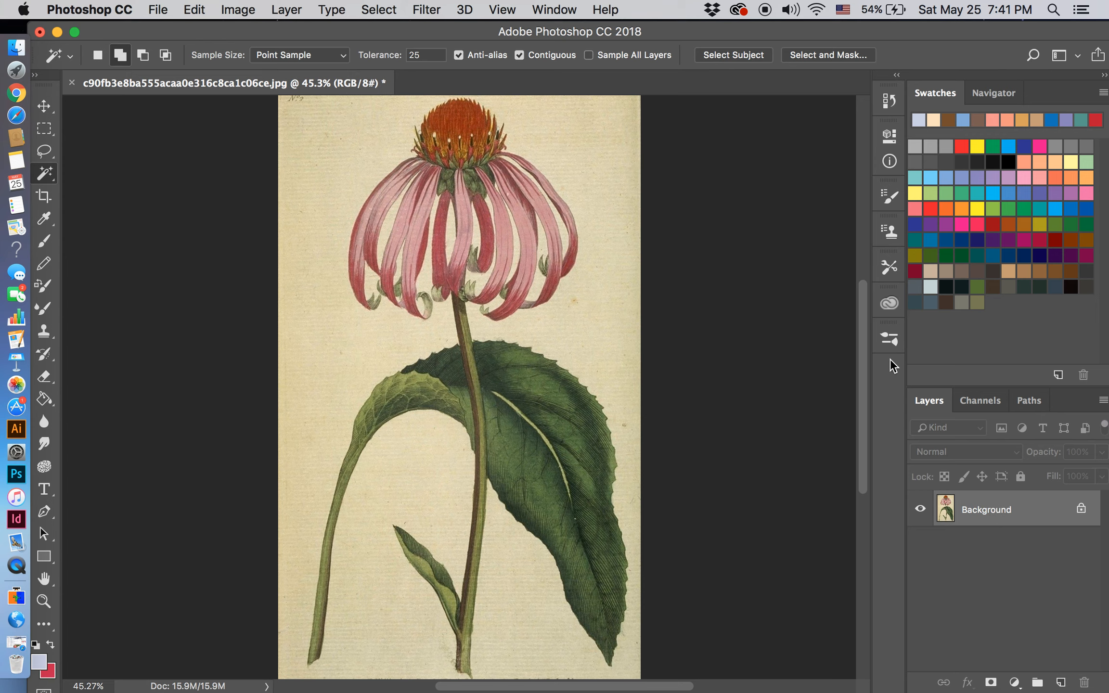
click(550, 5)
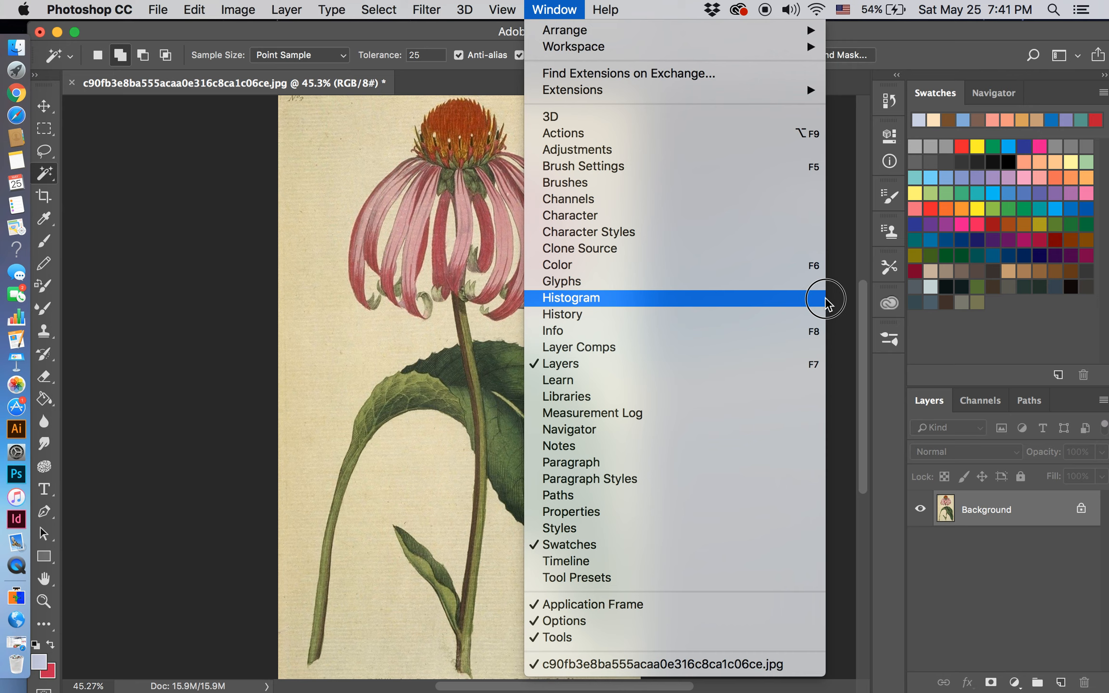
click(841, 311)
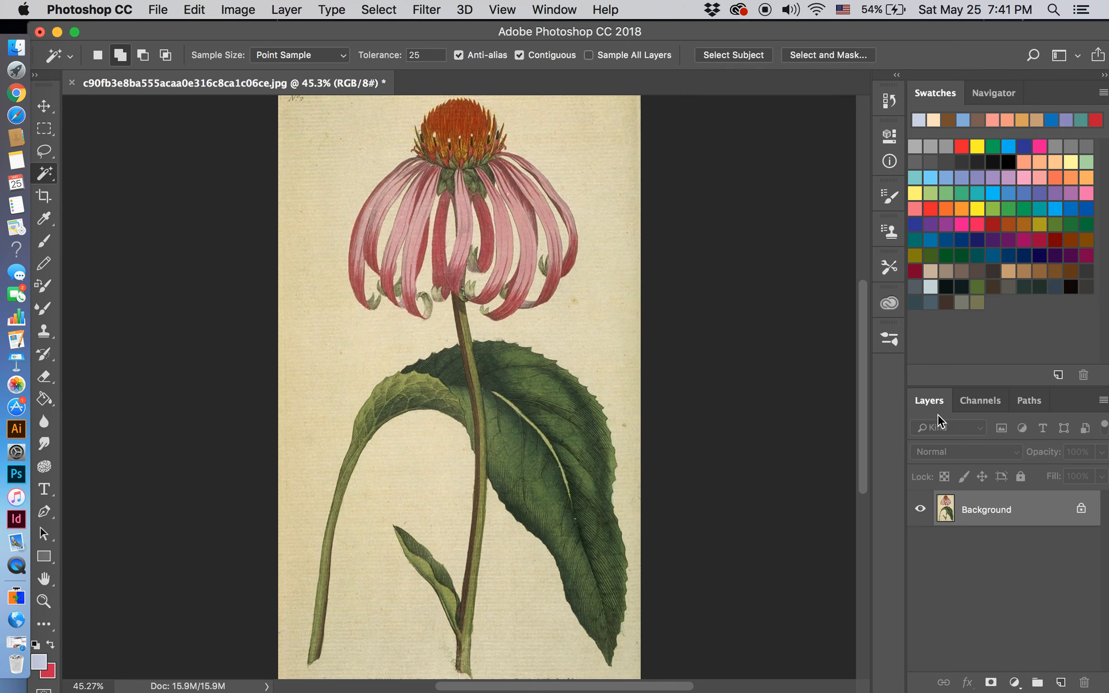
click(1030, 406)
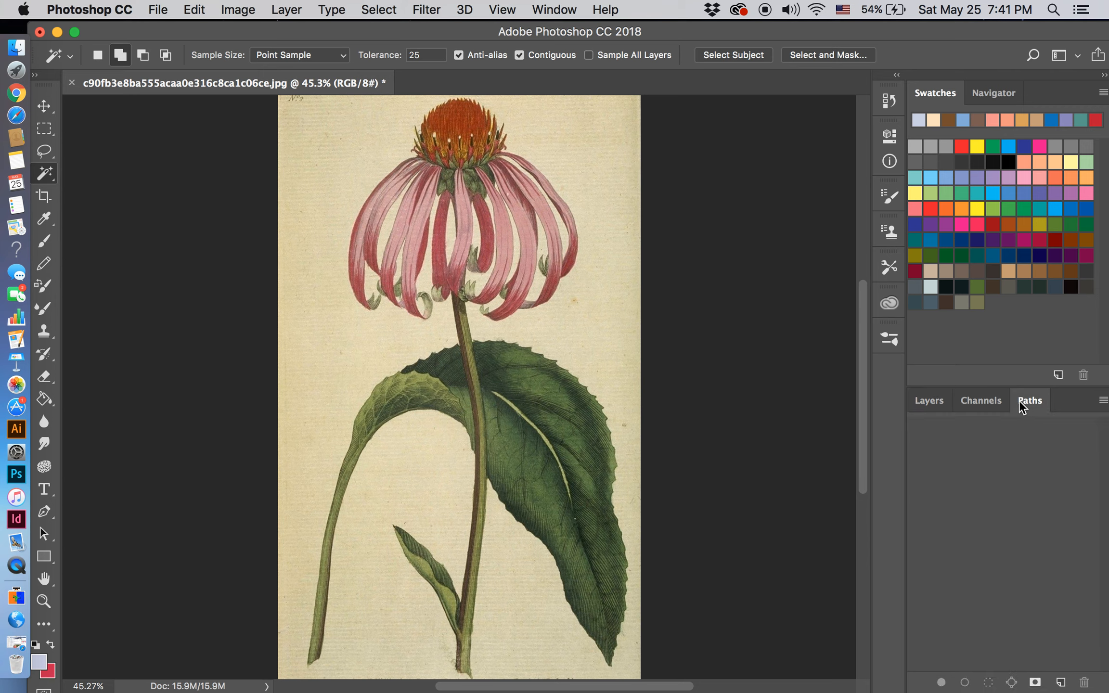
click(936, 406)
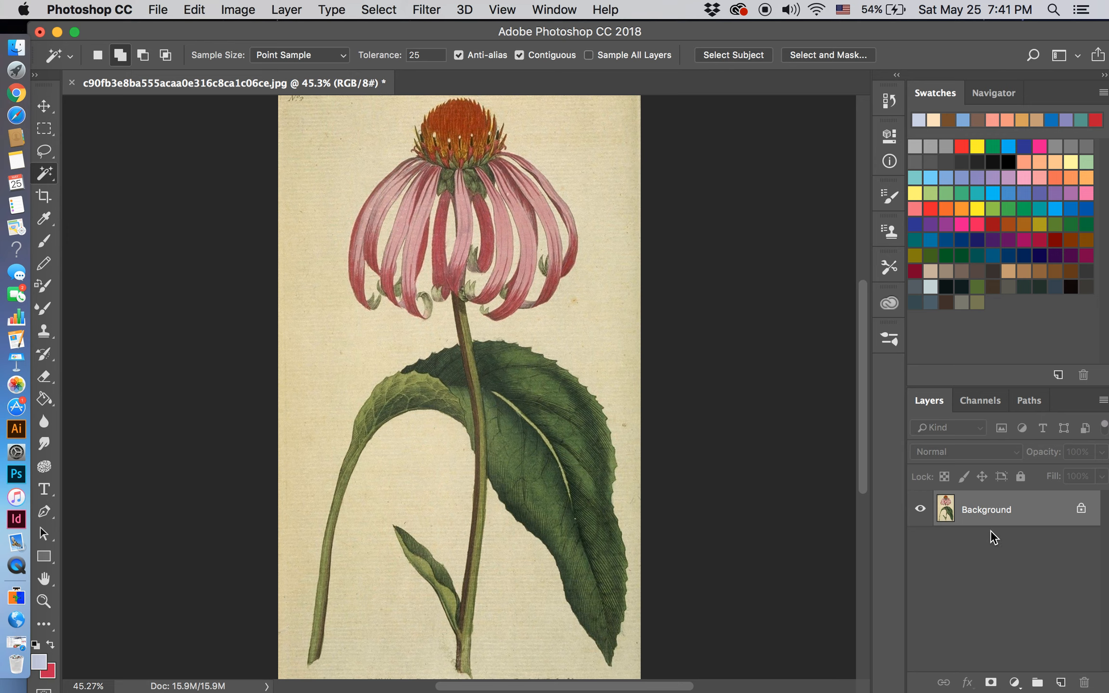
Step: Unlock the Background layer so it becomes a regular editable layer
click(1081, 510)
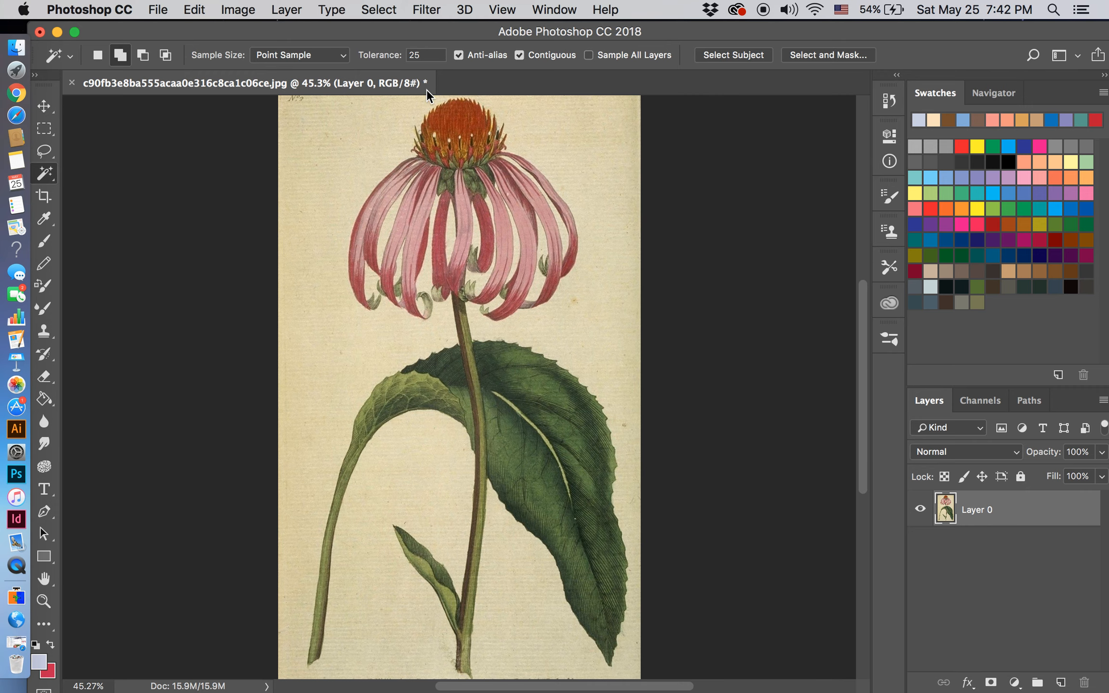
Step: Duplicate Layer 0 under the name Layer 0 copy, and delete that duplicate layer
click(286, 11)
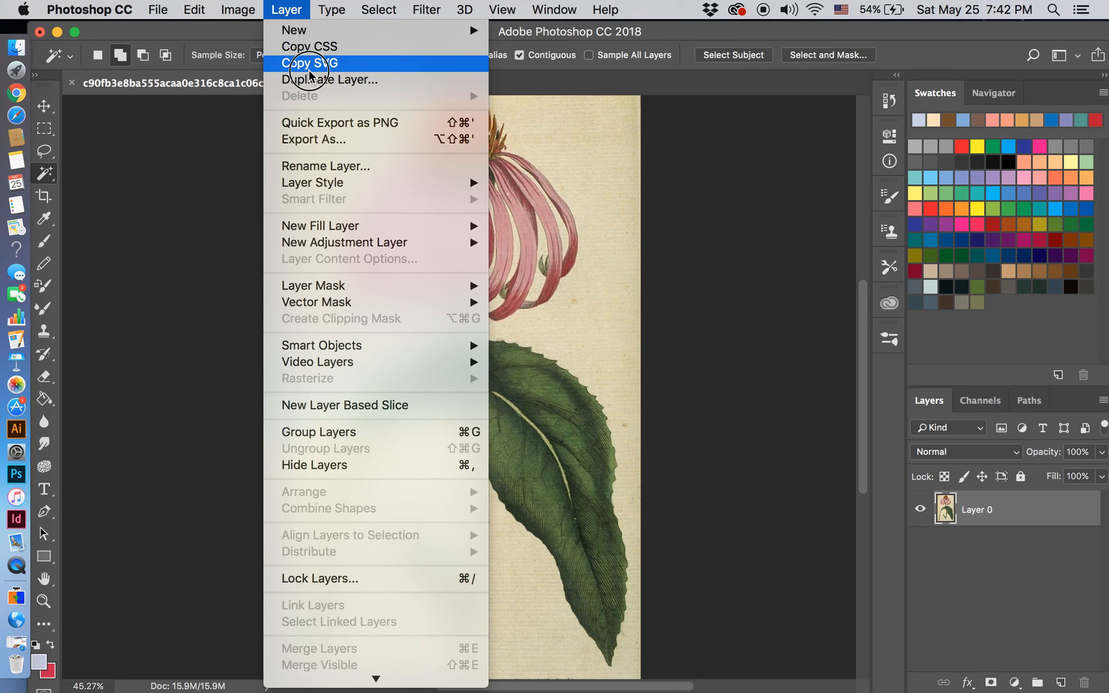
click(312, 80)
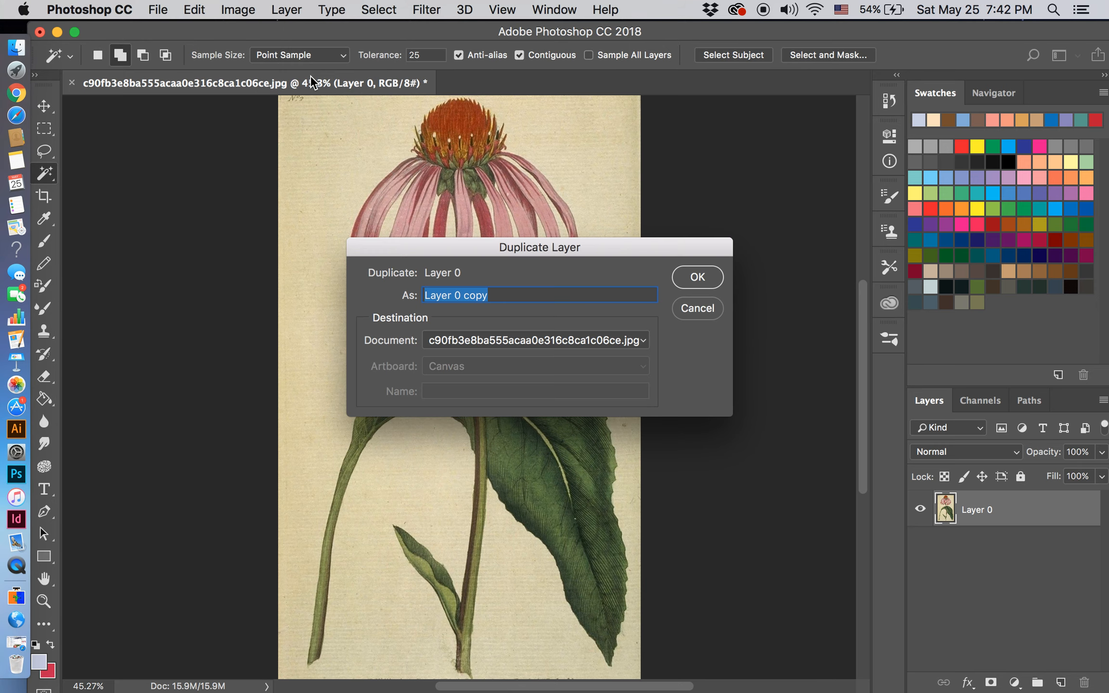
click(711, 280)
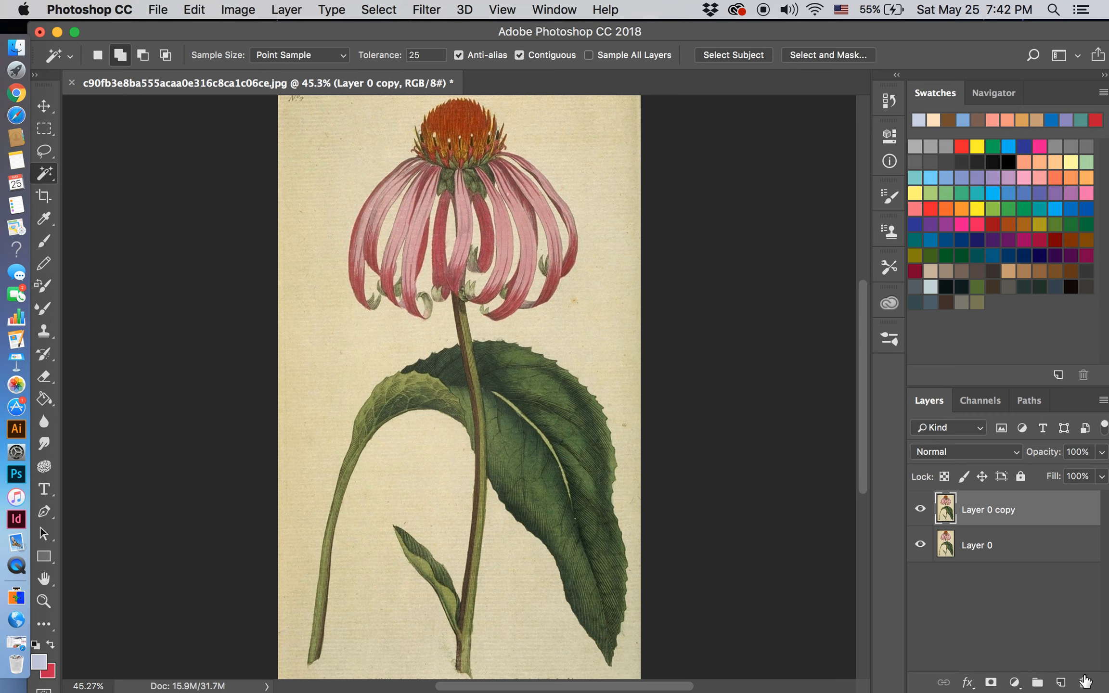
click(1085, 680)
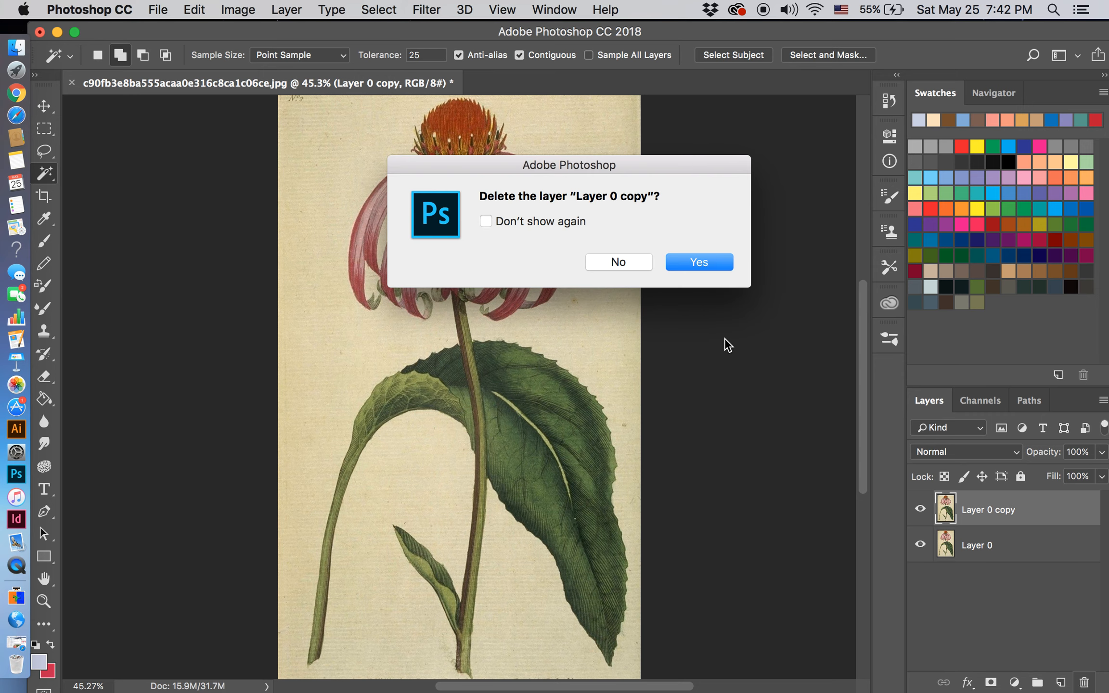
click(700, 262)
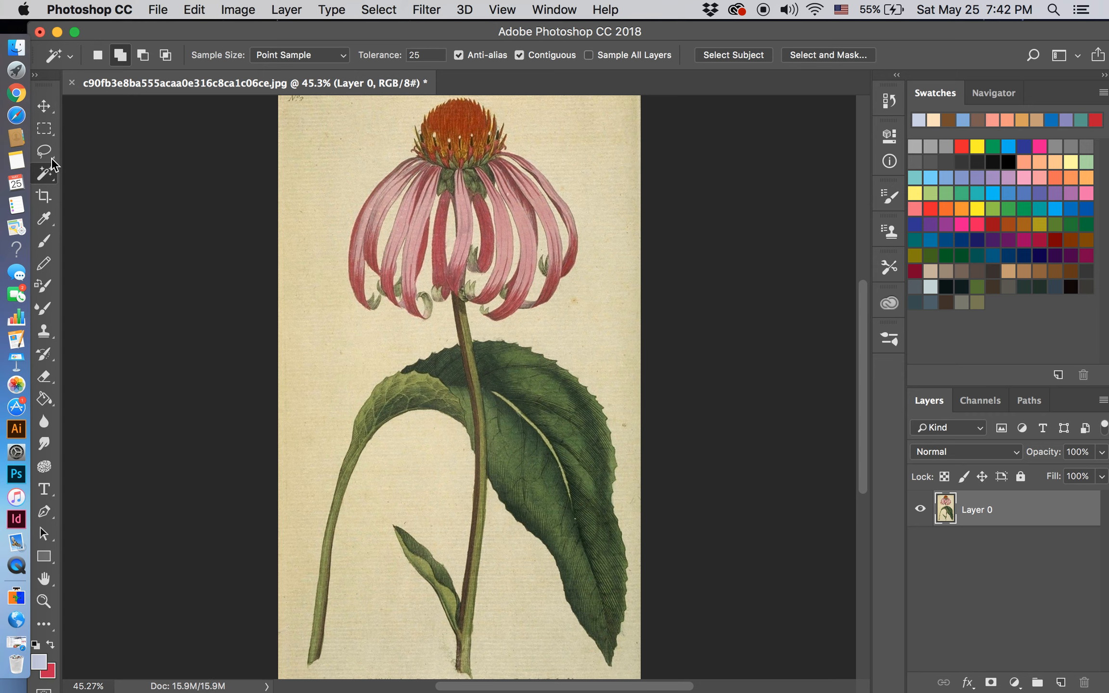
Step: Switch to the Quick Selection tool, and return to the Magic Wand tool
click(55, 186)
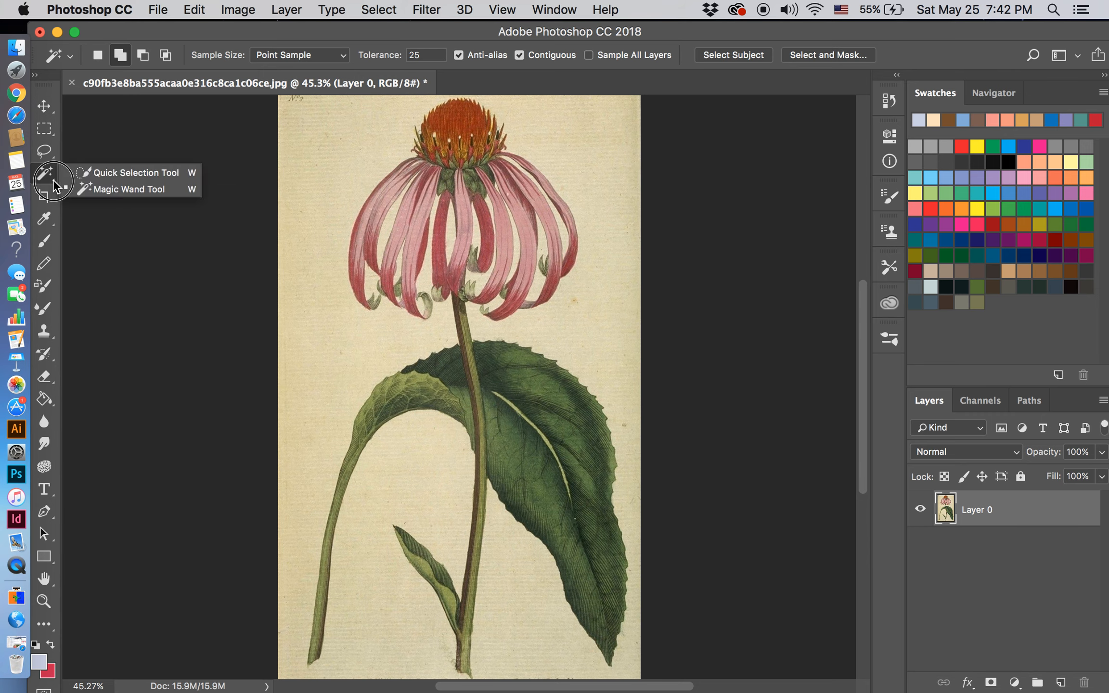
click(78, 174)
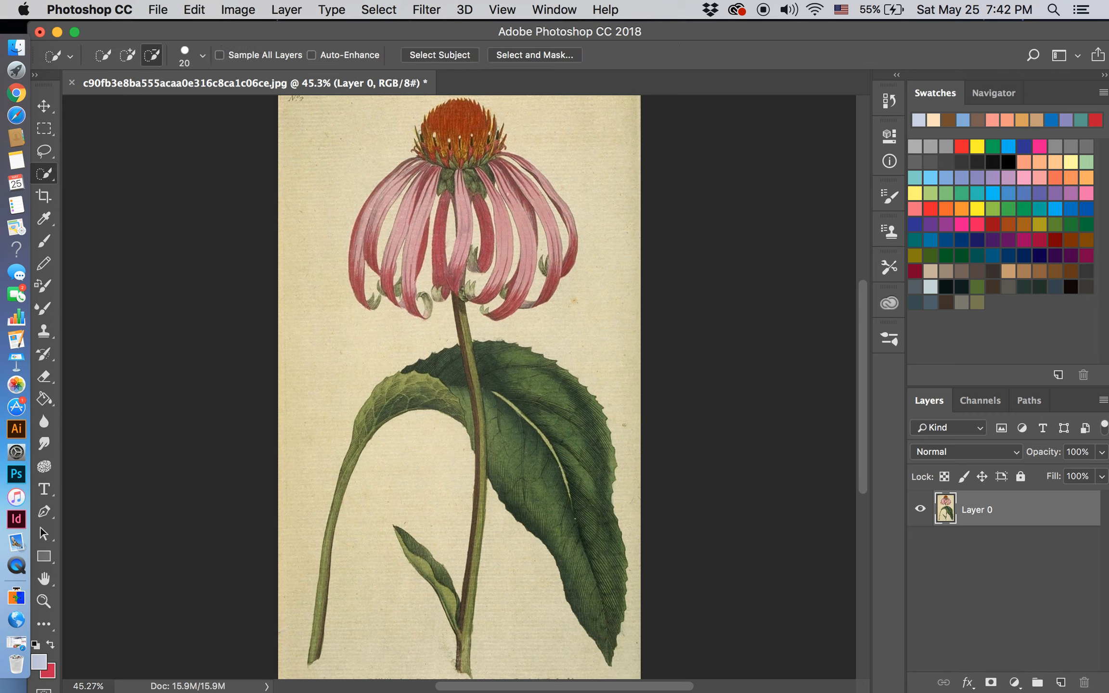
click(54, 180)
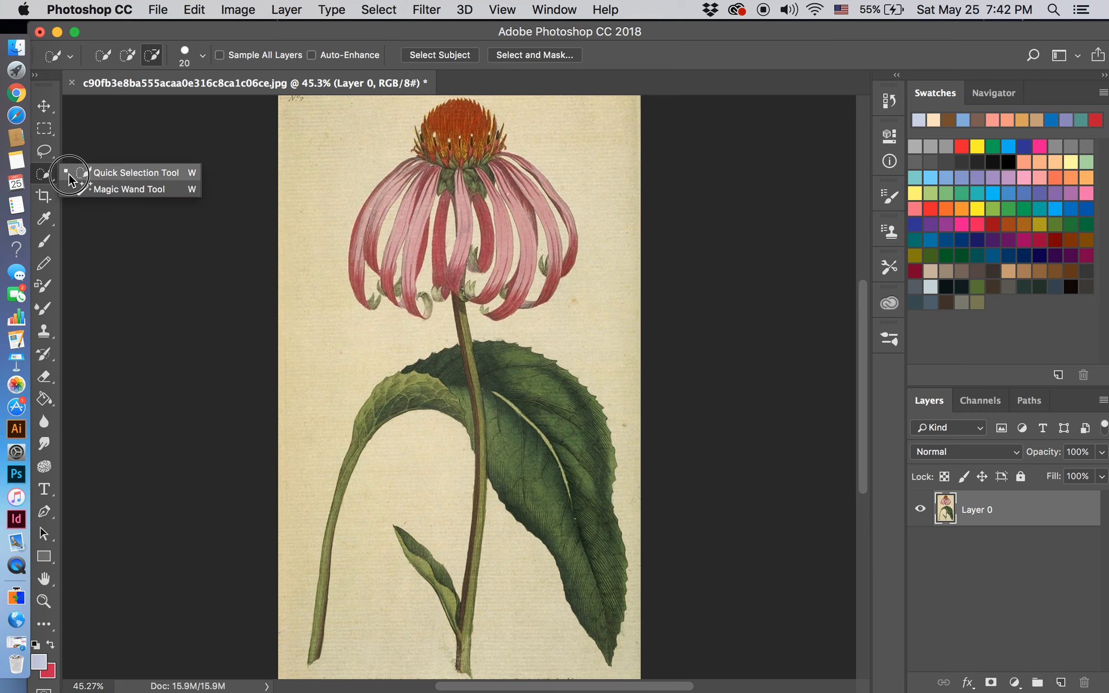
click(90, 194)
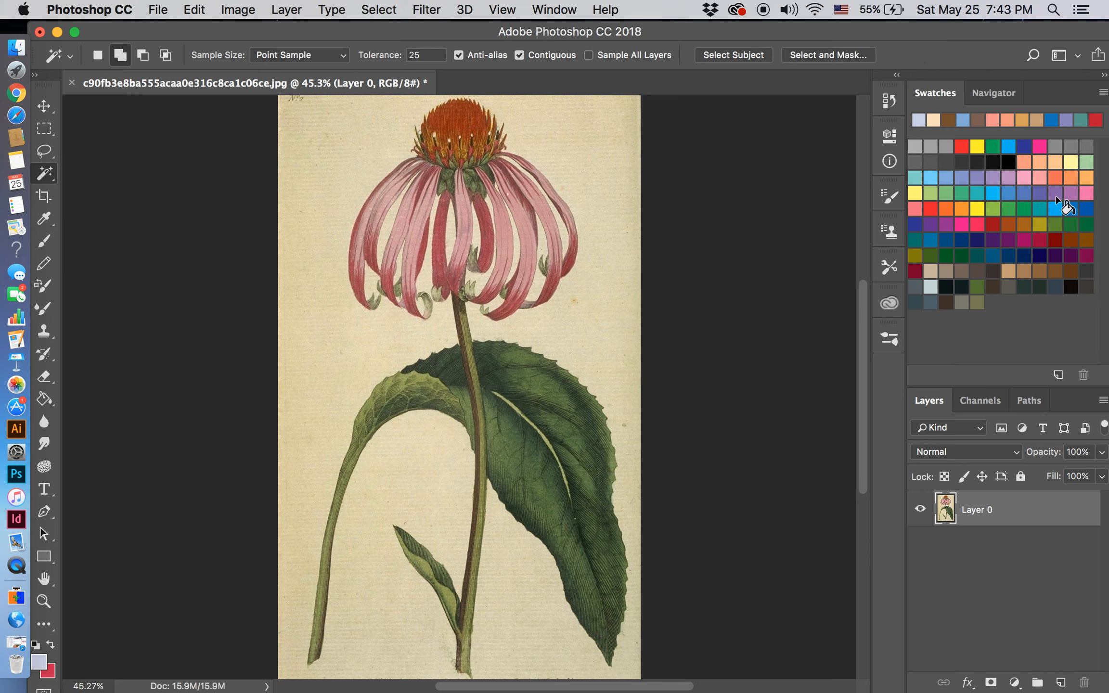
Step: Select the cream background beside the flower head with the Magic Wand in New selection mode, and deselect it
click(95, 54)
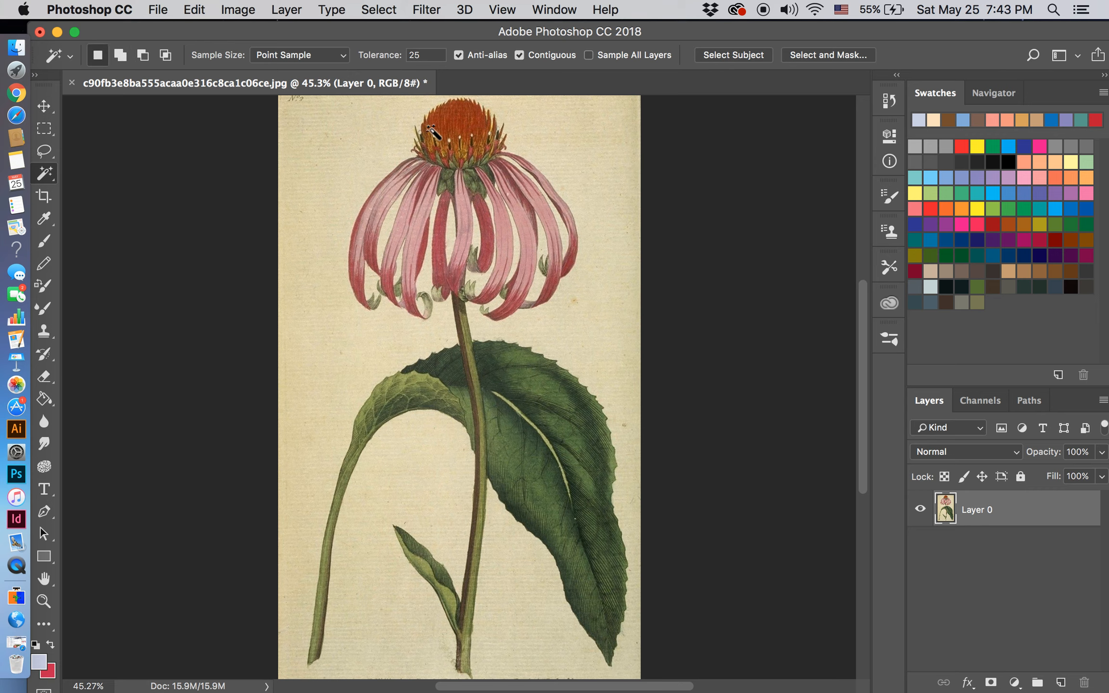
click(358, 147)
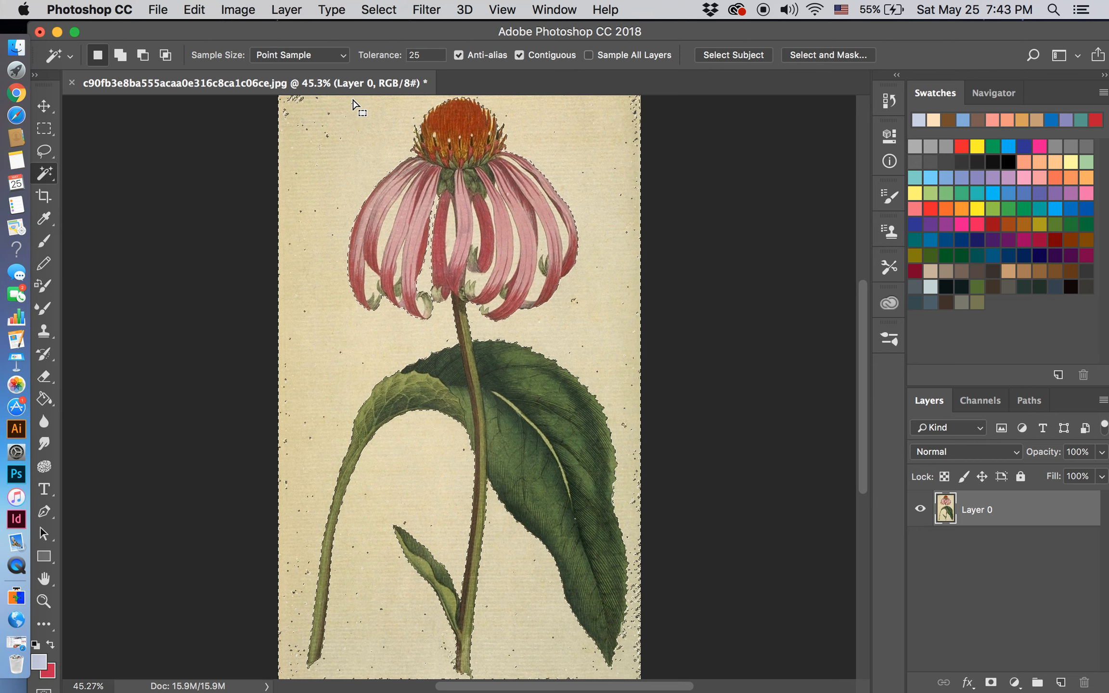
click(384, 11)
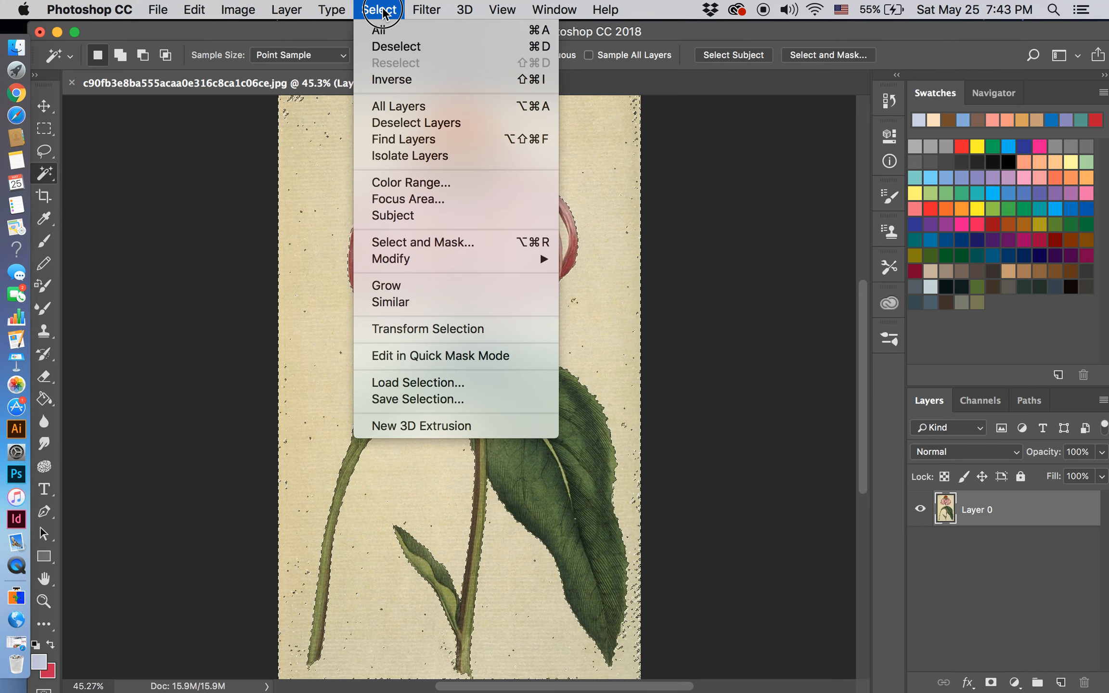
click(390, 46)
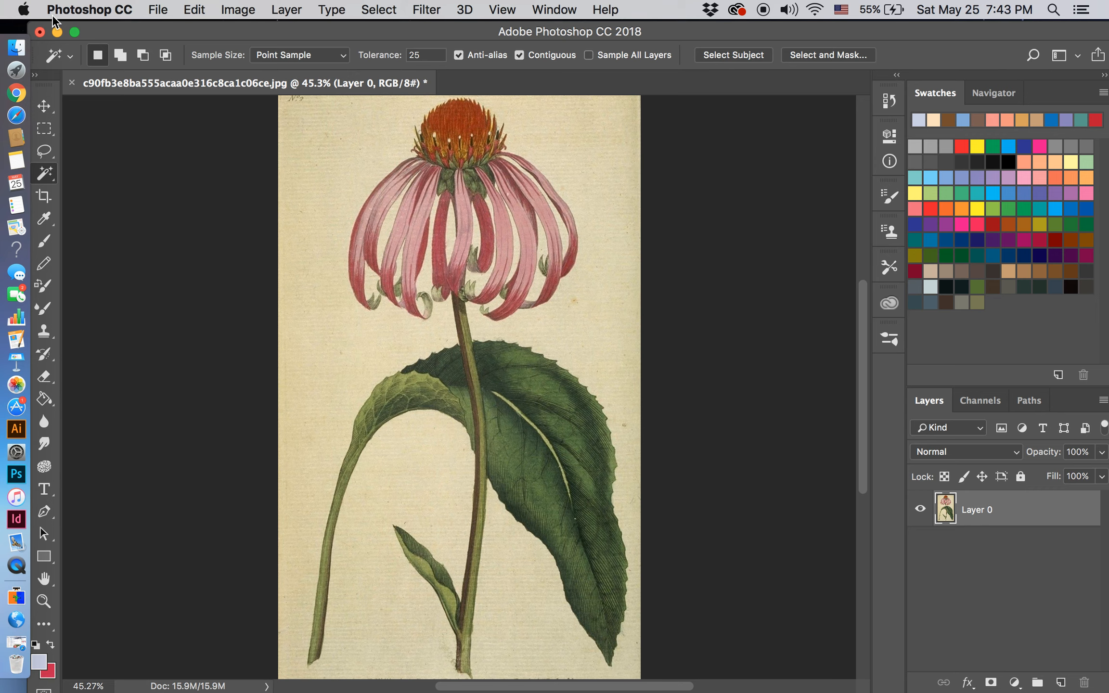
Step: Configure the Magic Wand to add to the selection, with a 3 by 3 Average sample size and a tolerance of 20
click(119, 55)
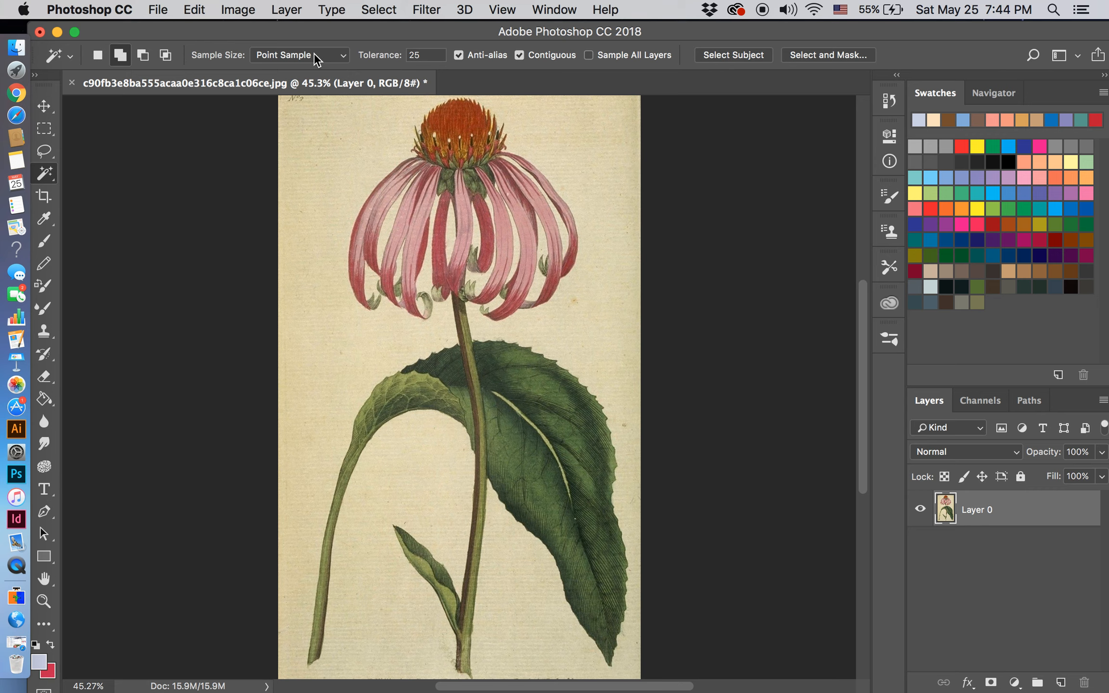
click(345, 61)
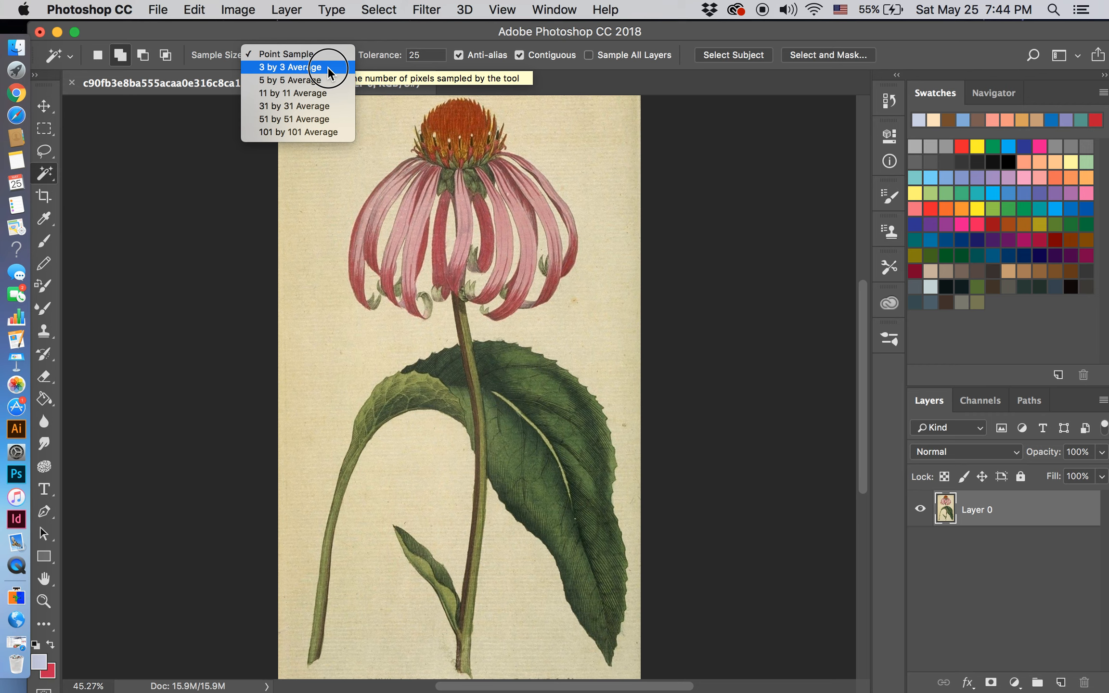
click(327, 66)
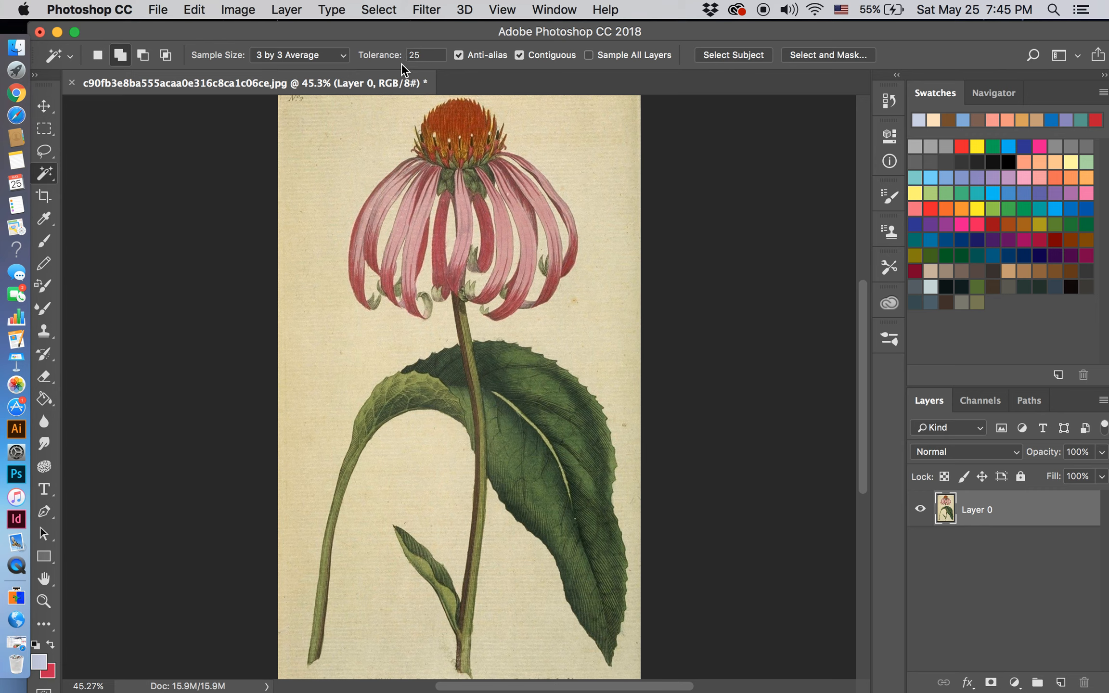
click(412, 55)
text(20)
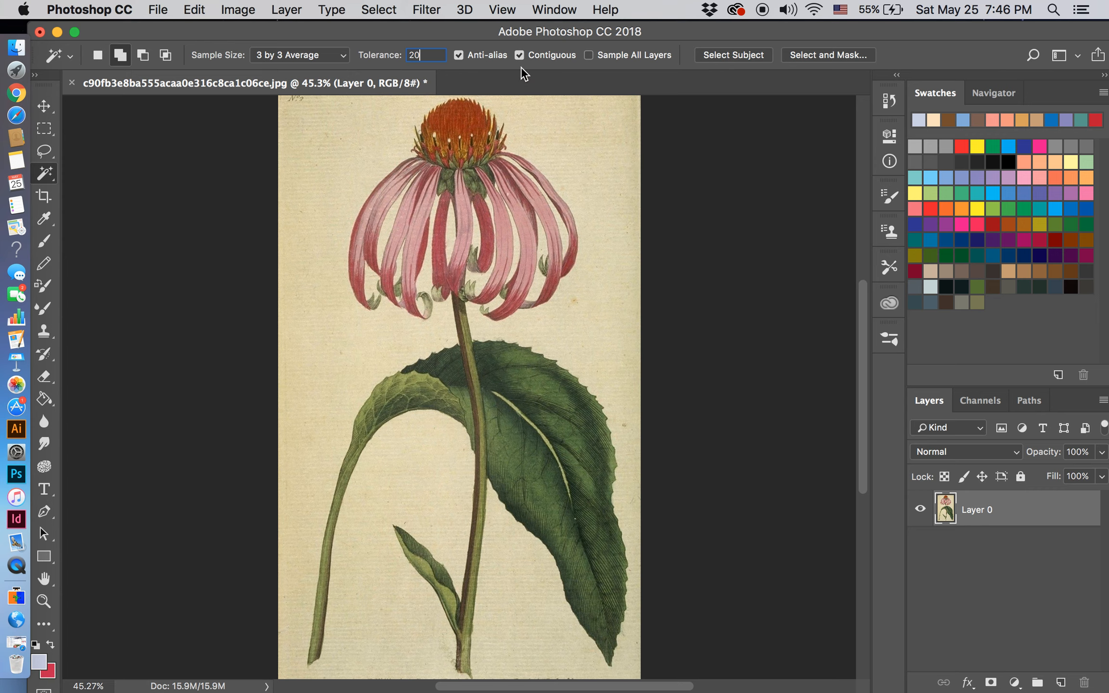
Step: Try the Magic Wand settings on the cream background above the petals, and clear the selection
click(562, 132)
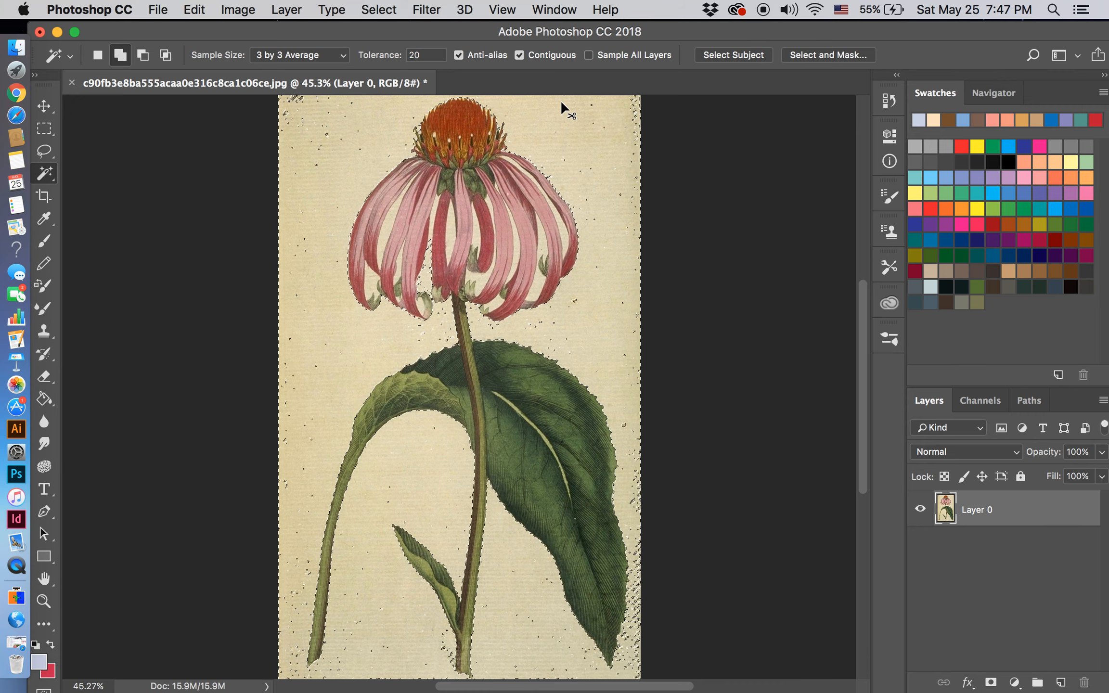
key(super+d)
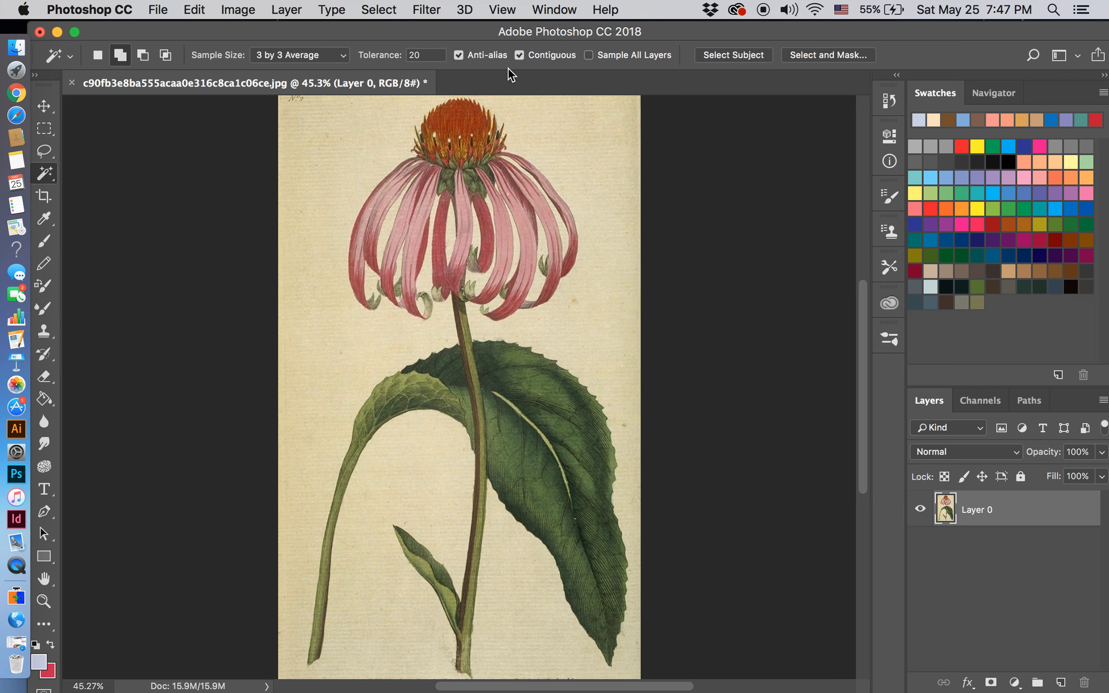
Step: Set the Magic Wand tolerance to 30, select the cream background around the flower, and delete it
click(421, 54)
text(3)
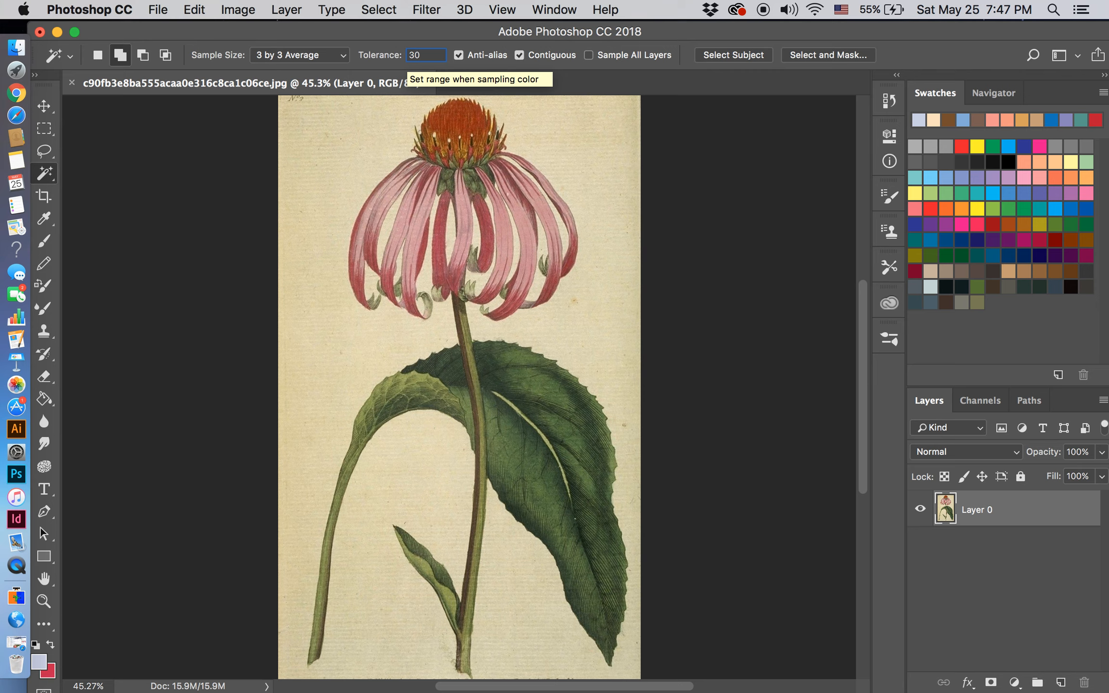
click(575, 143)
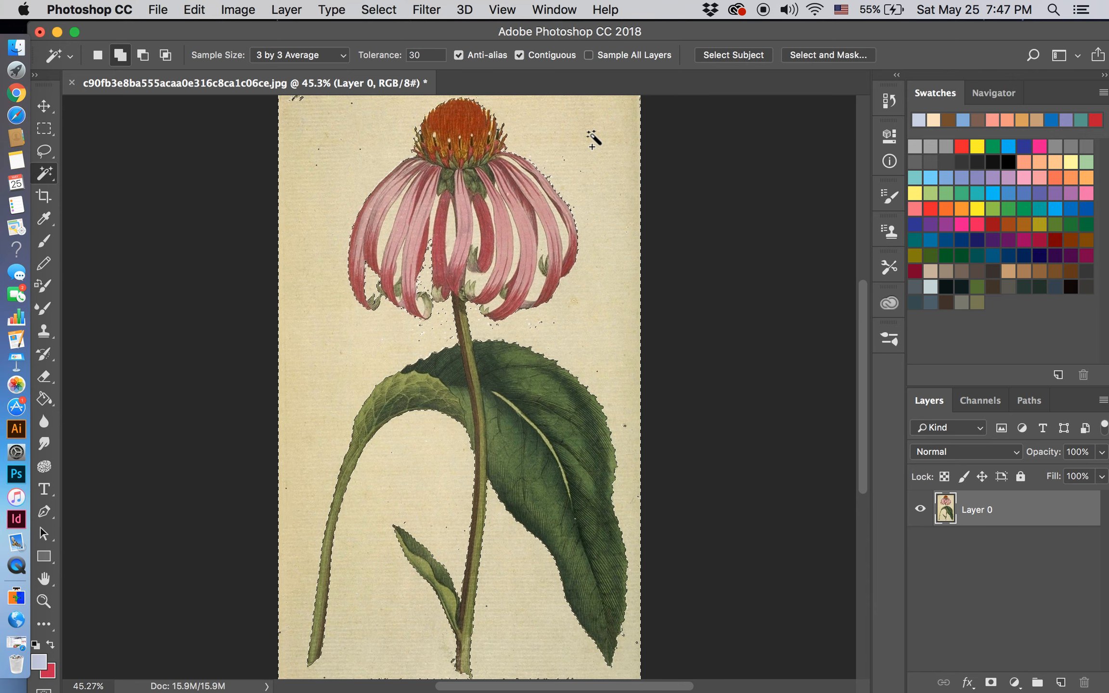
key(Delete)
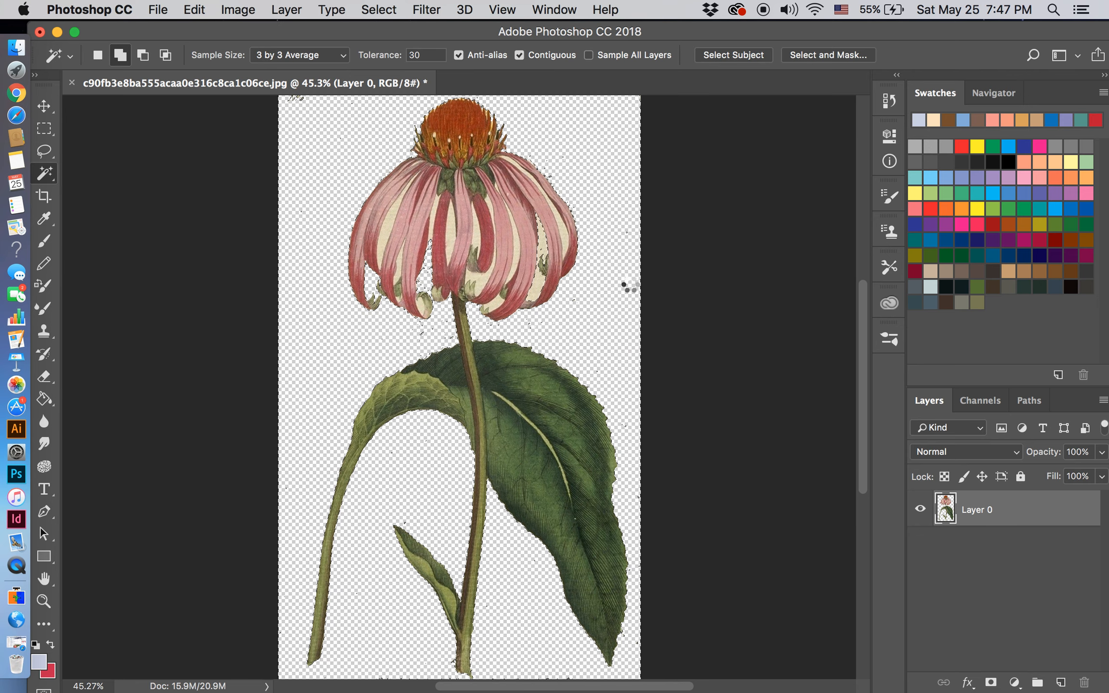
Step: Add the cream gap between the outer right petals to the selection, switch the Magic Wand to New selection mode, and deselect
click(564, 237)
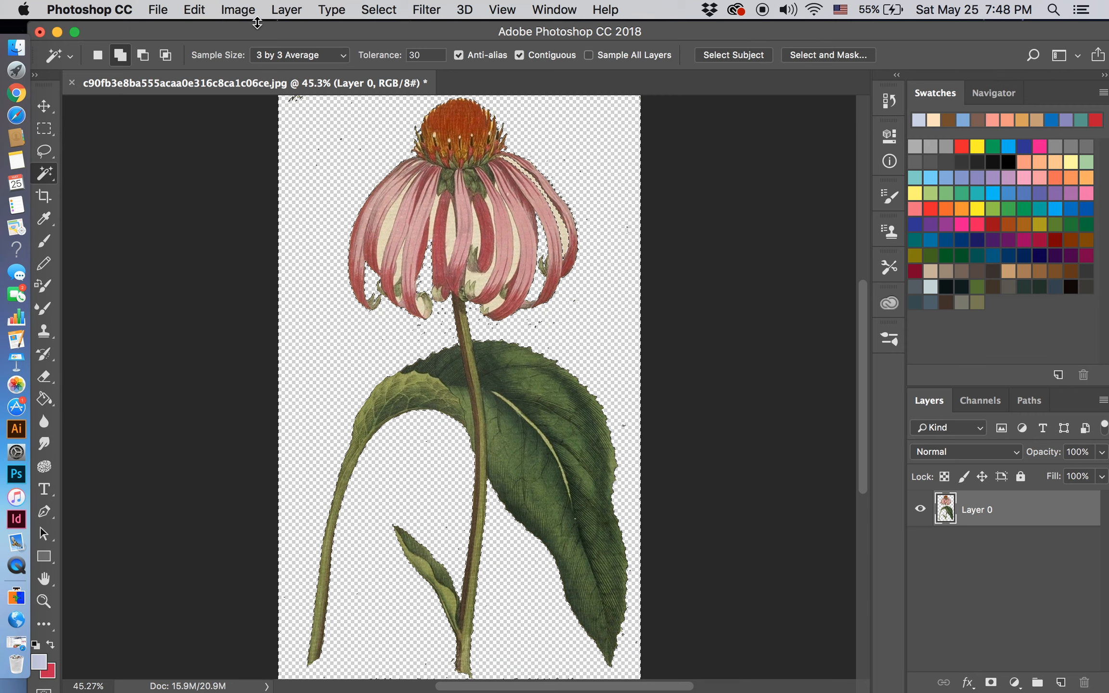
click(98, 55)
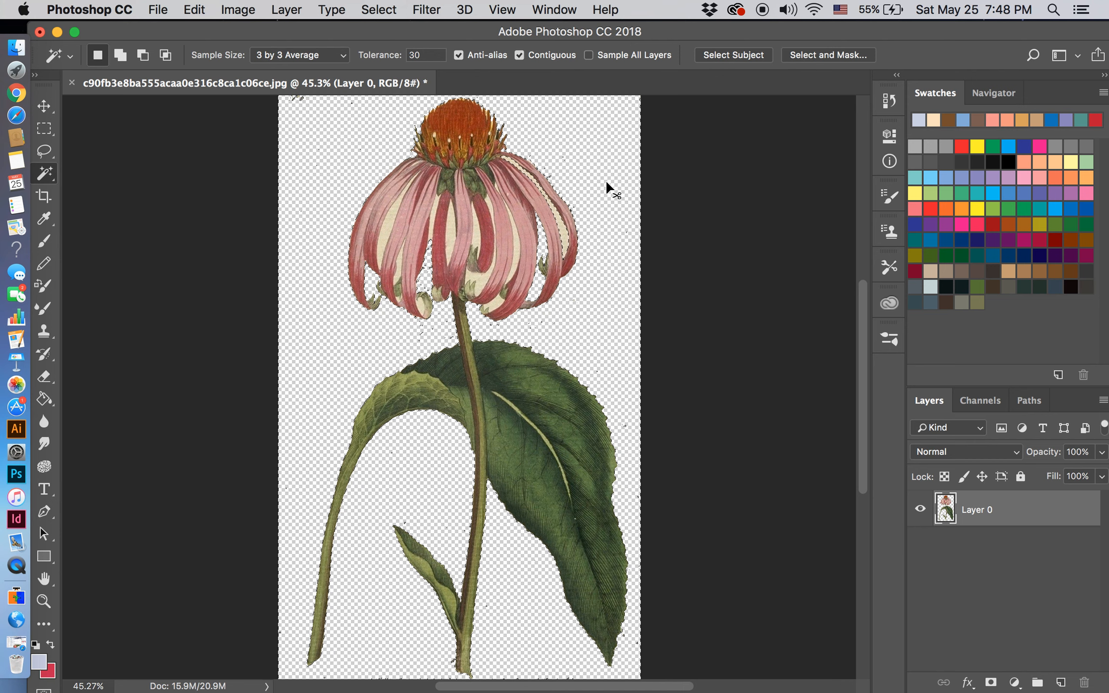
key(super+d)
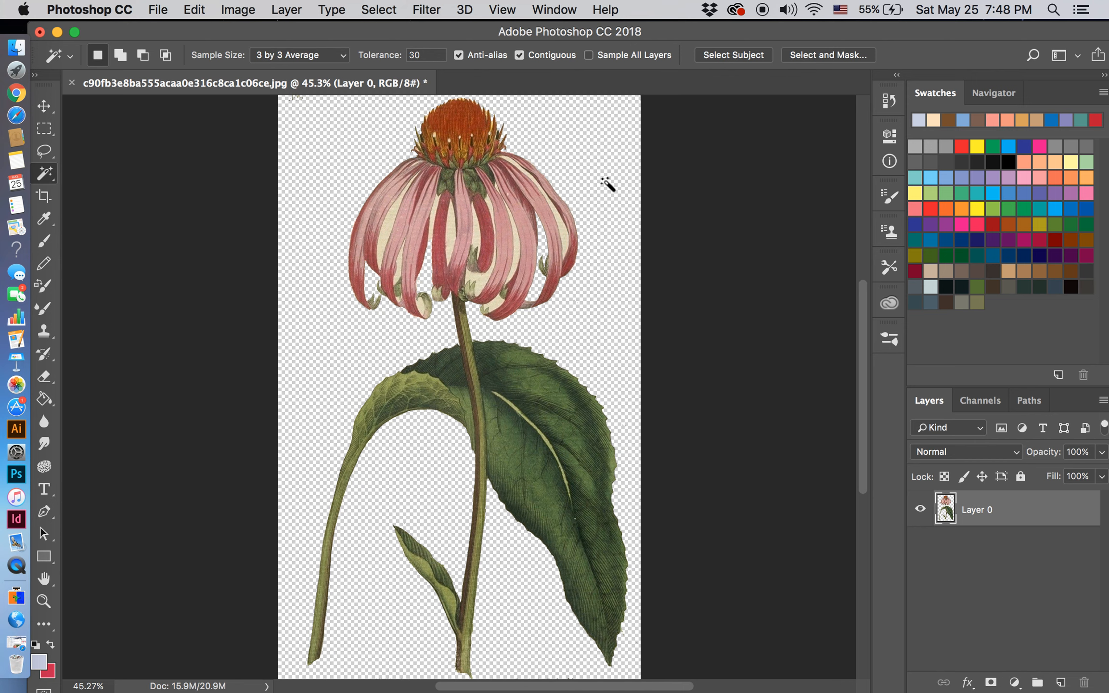
Step: Remove the cream patches between the right-hand petals one by one with the Magic Wand, and clear the selection
click(570, 260)
click(520, 263)
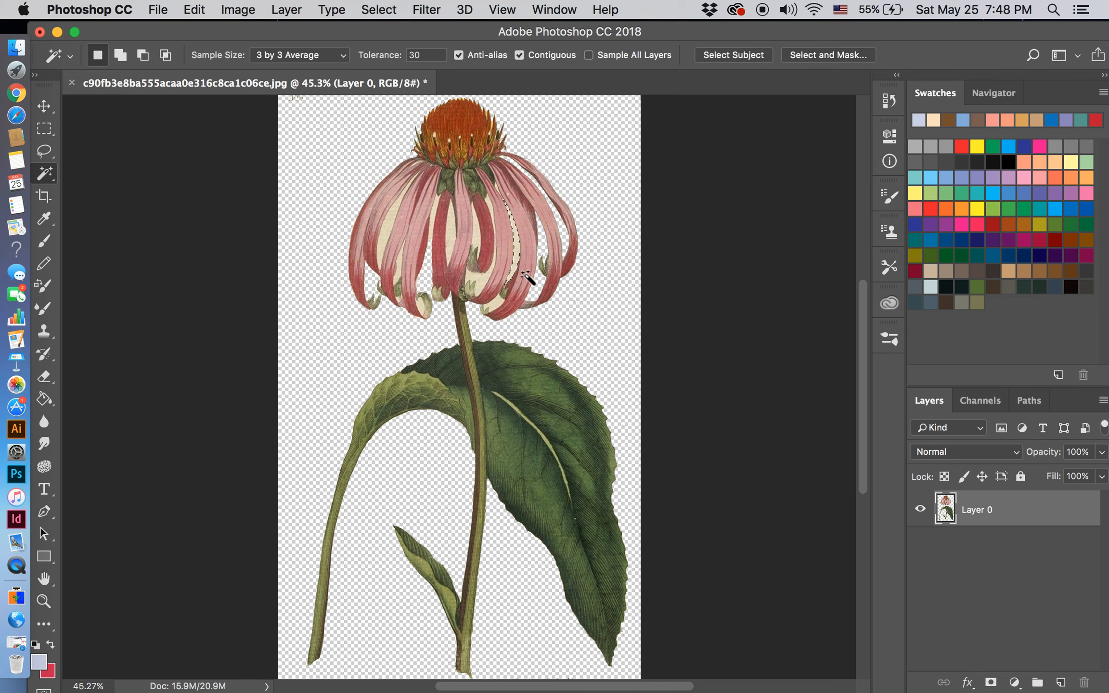
click(483, 283)
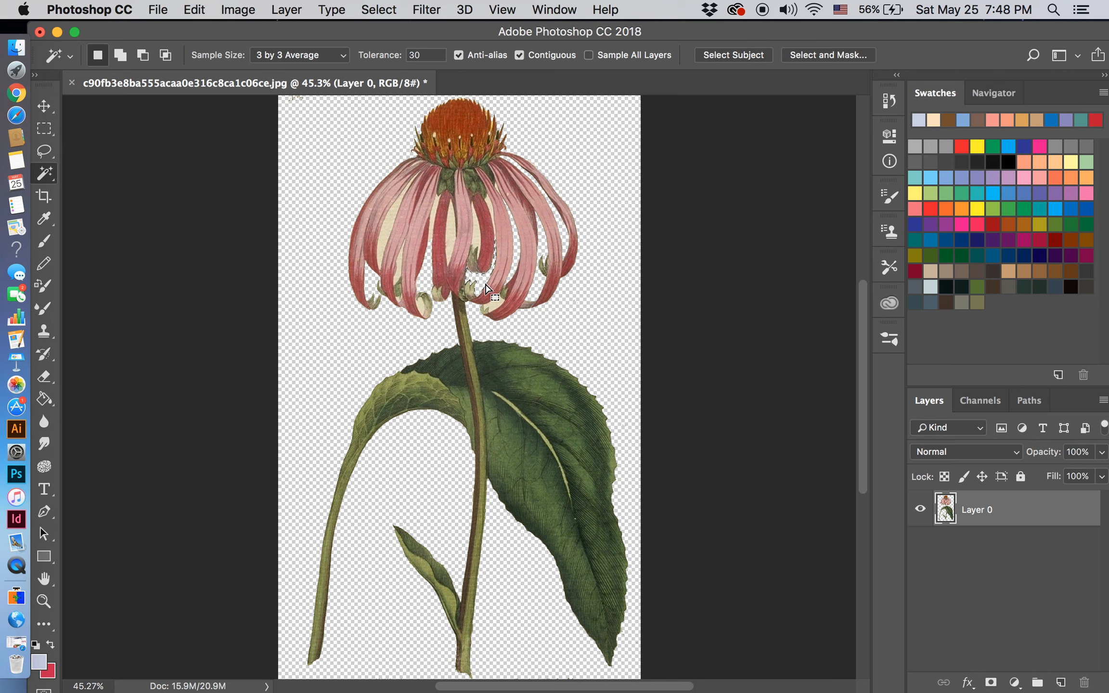
click(476, 236)
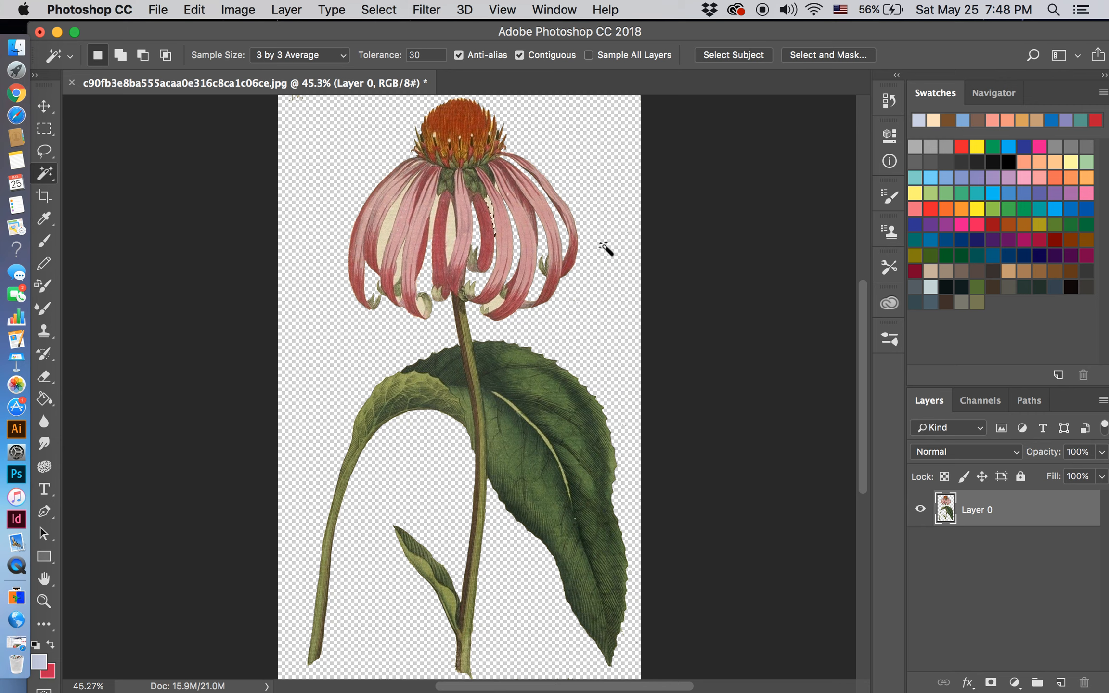
click(496, 189)
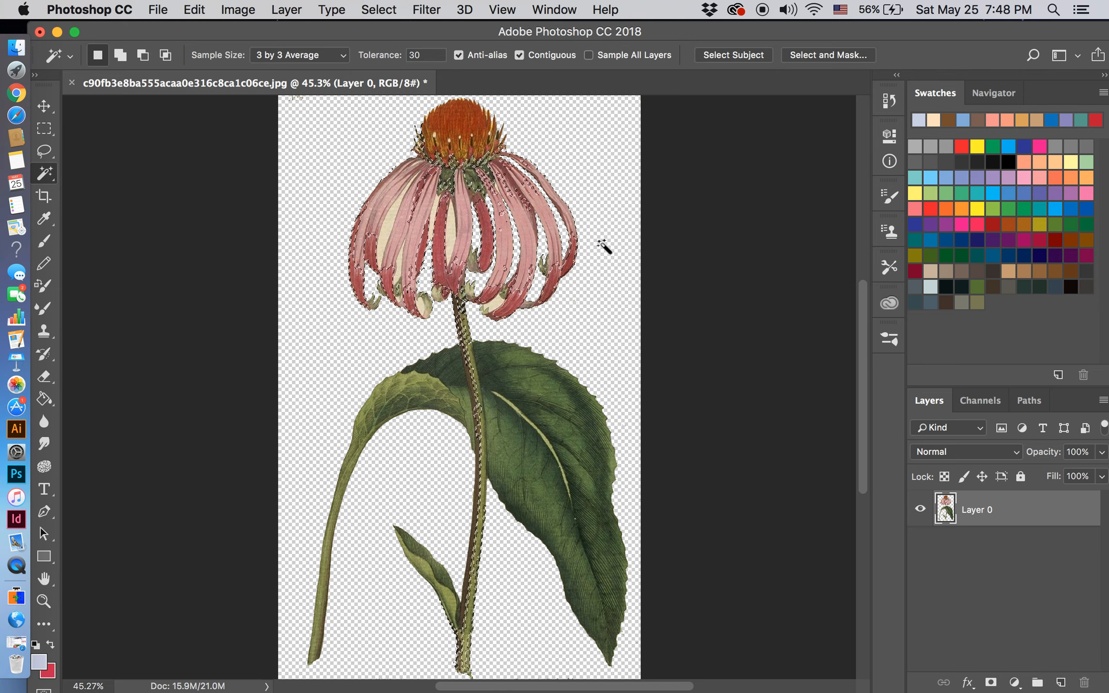
key(super+d)
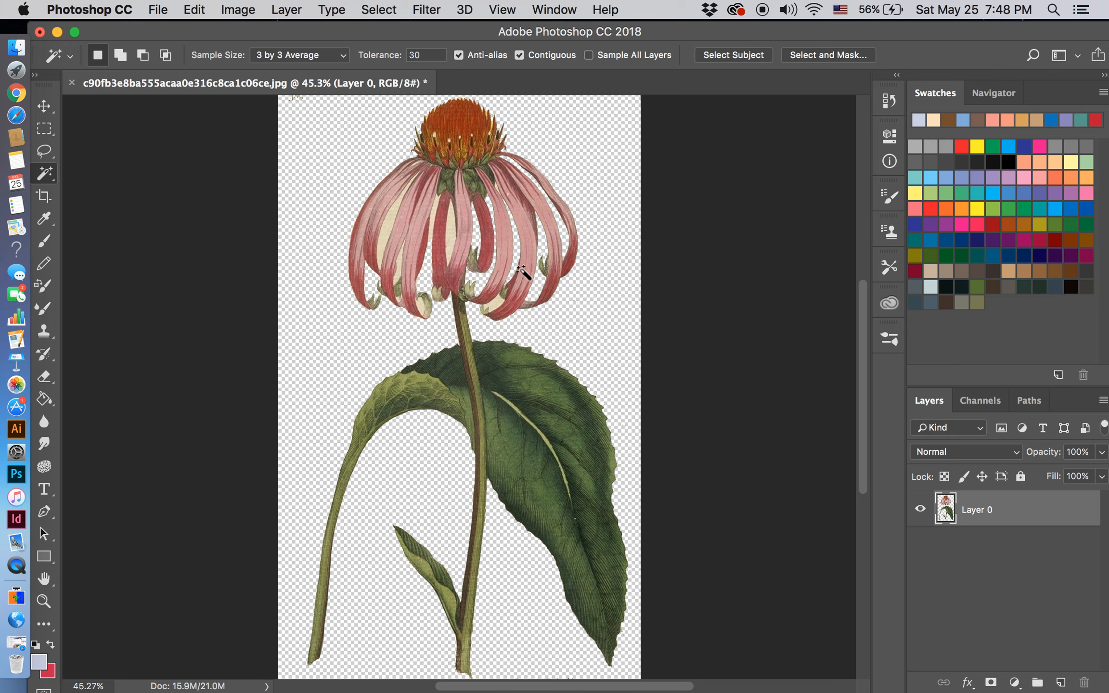
Step: Select and delete the remaining cream areas between the central and left-hand petals
click(497, 306)
key(Delete)
click(452, 239)
key(Delete)
click(385, 234)
key(Delete)
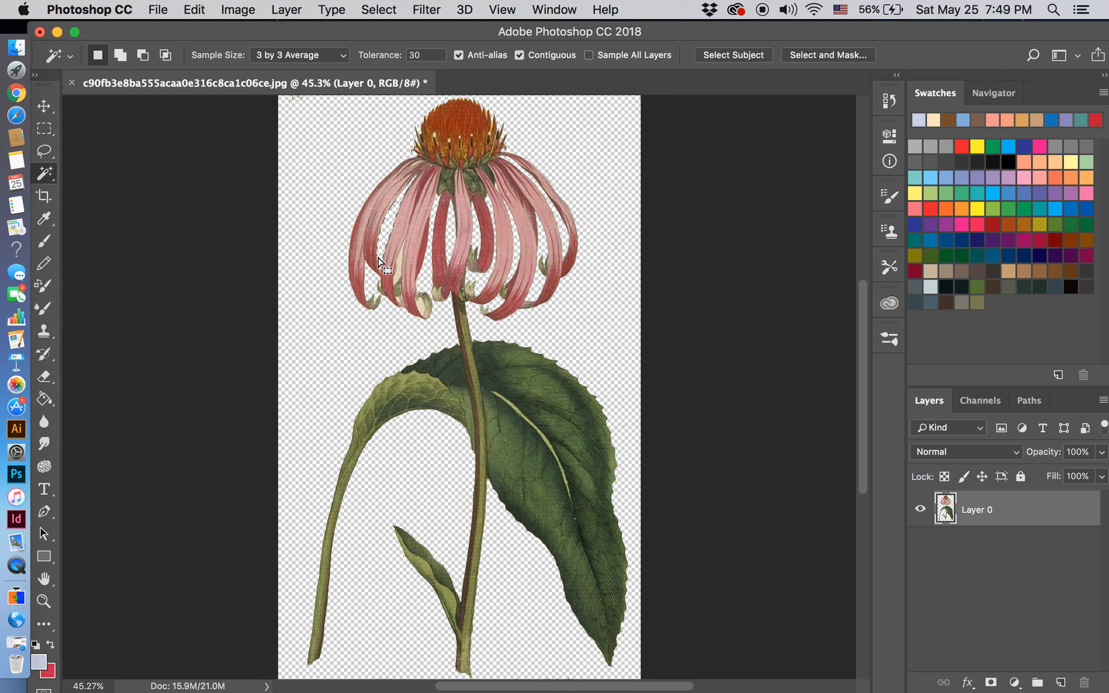
Step: Remove the last cream spots around the curled tips of the left petals, and switch to the Move tool
click(398, 273)
click(422, 304)
click(399, 297)
click(44, 106)
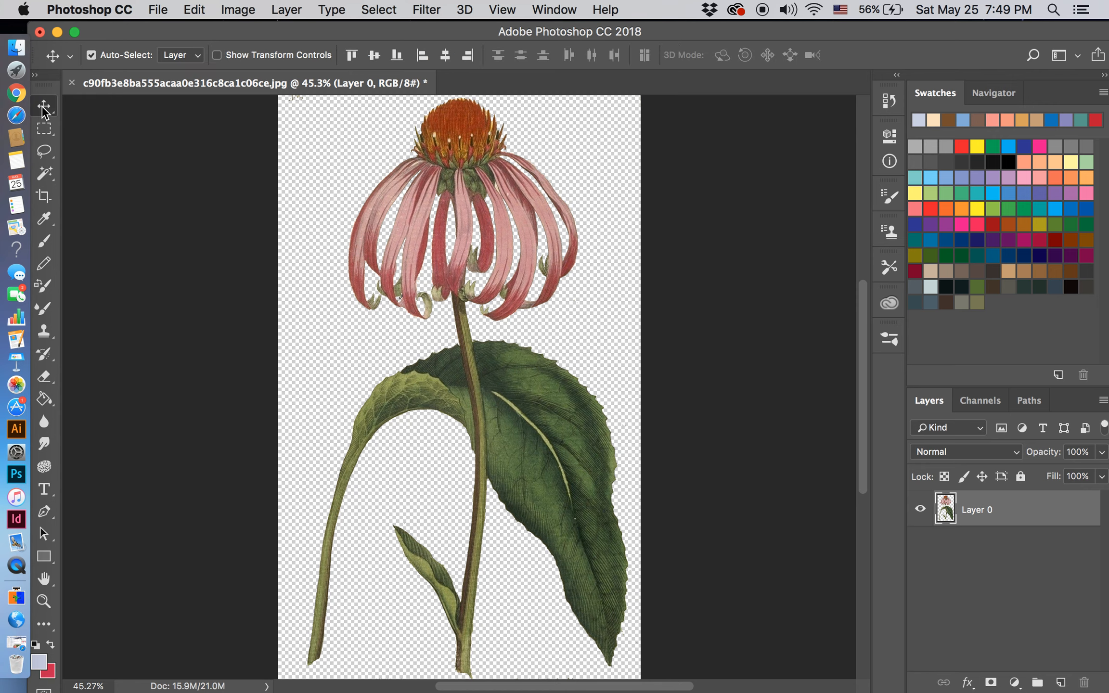
Step: Save the cut-out flower to the Desktop as coneflower2.psd in Photoshop format with Maximize Compatibility on
click(164, 11)
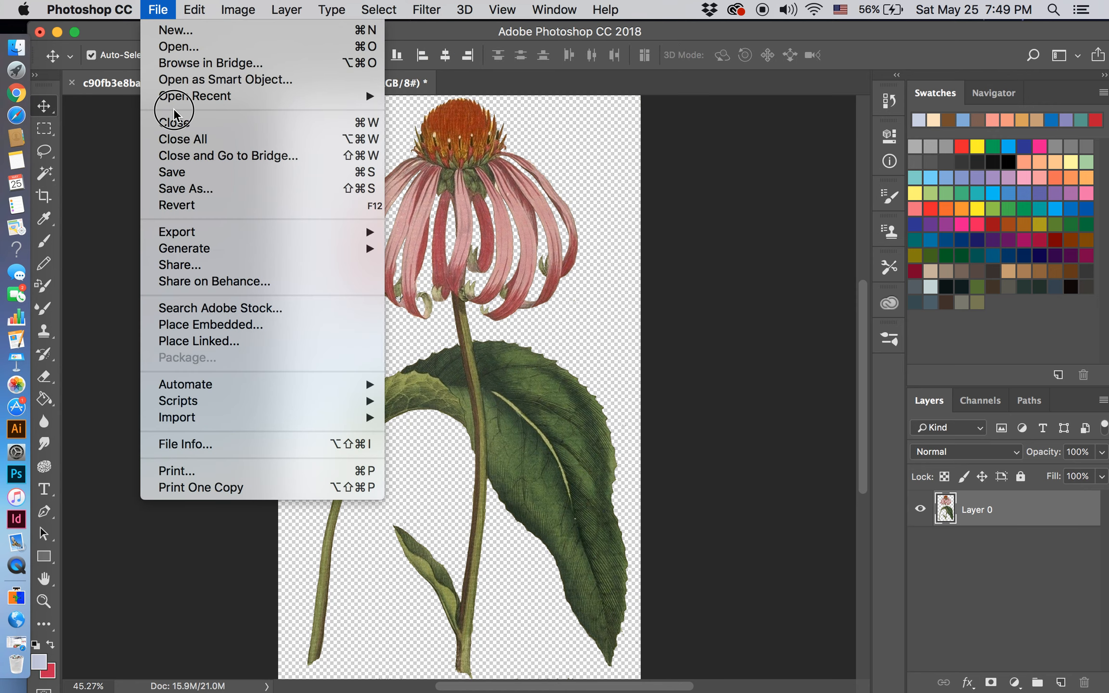
click(164, 182)
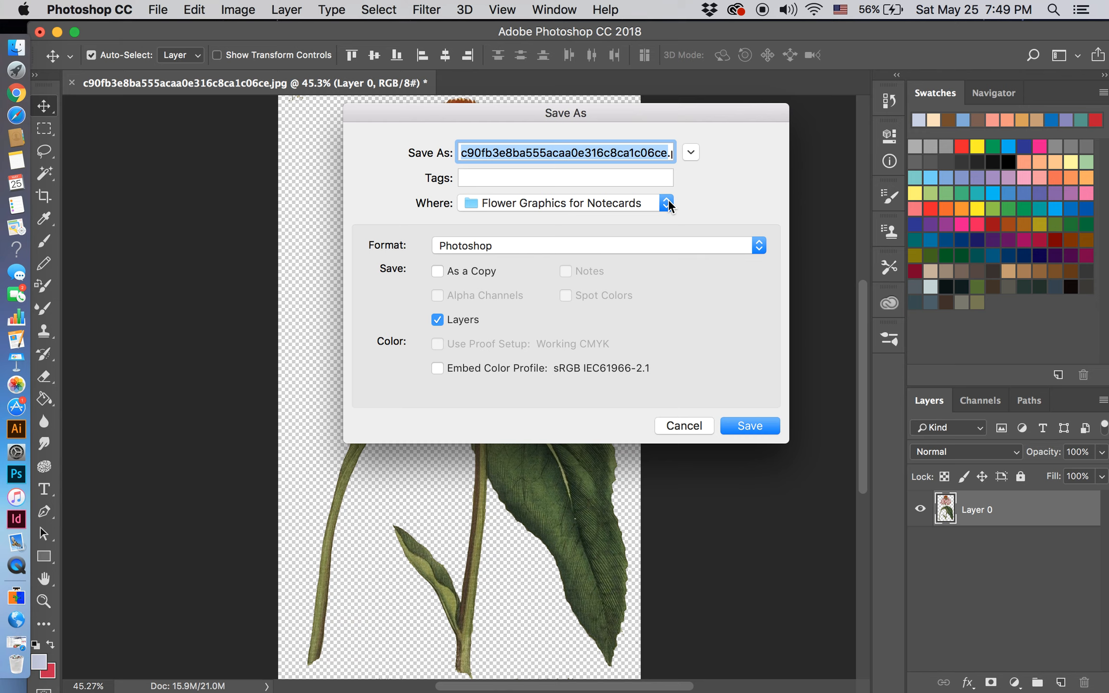
key(BackSpace)
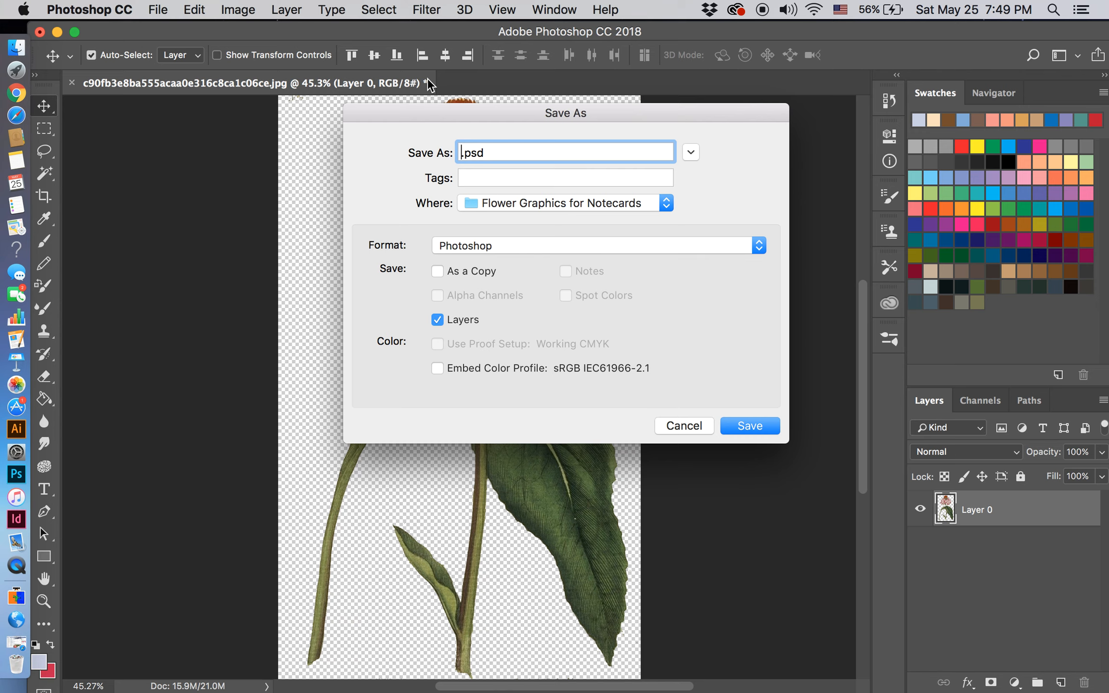
text(coneflower2)
click(666, 204)
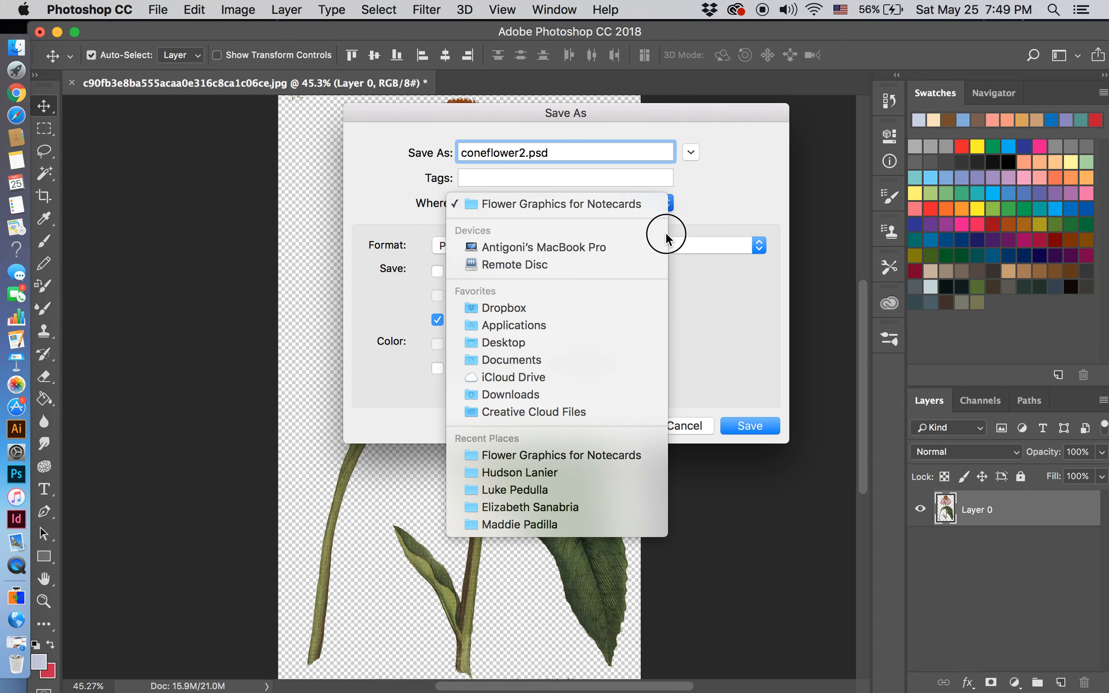
click(647, 342)
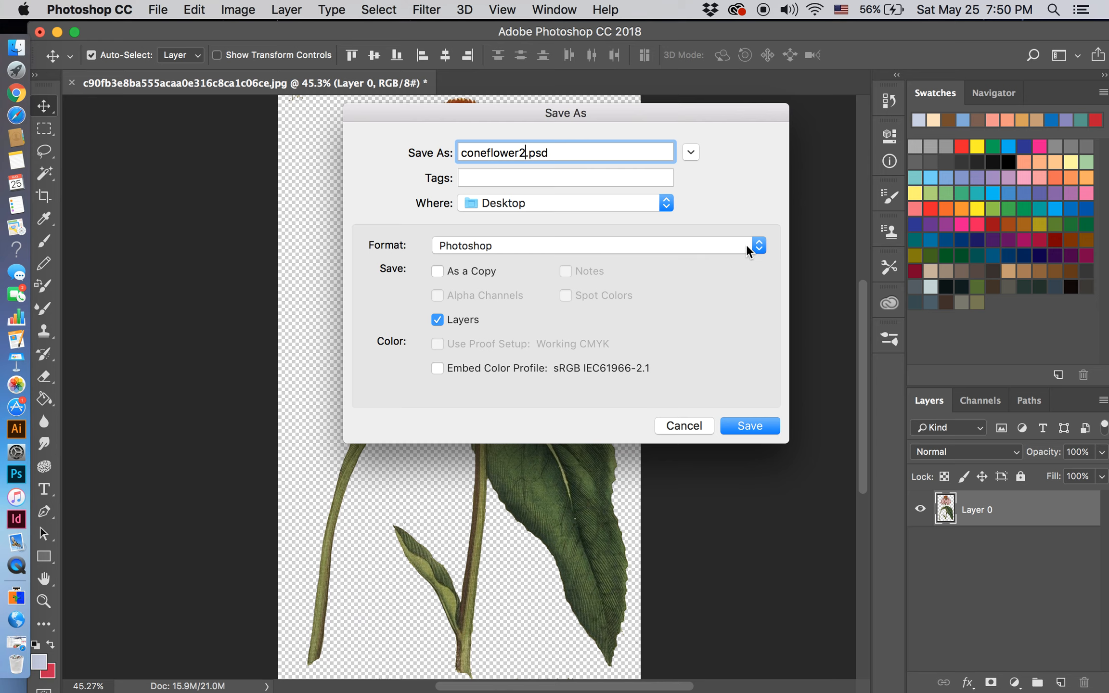
click(747, 423)
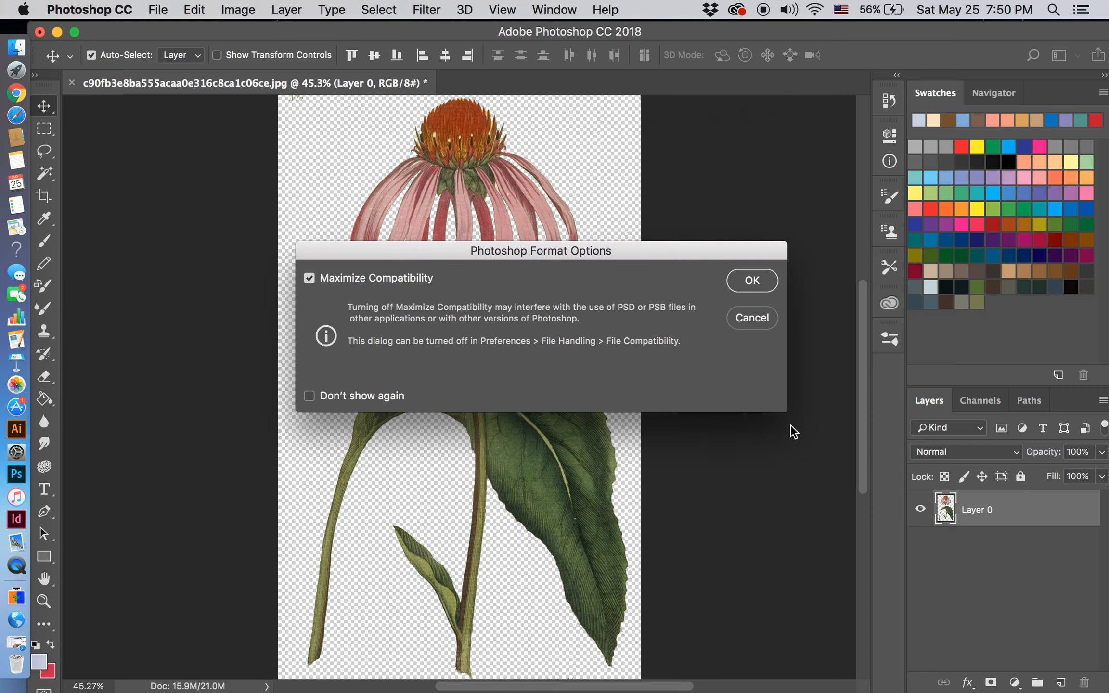
click(756, 283)
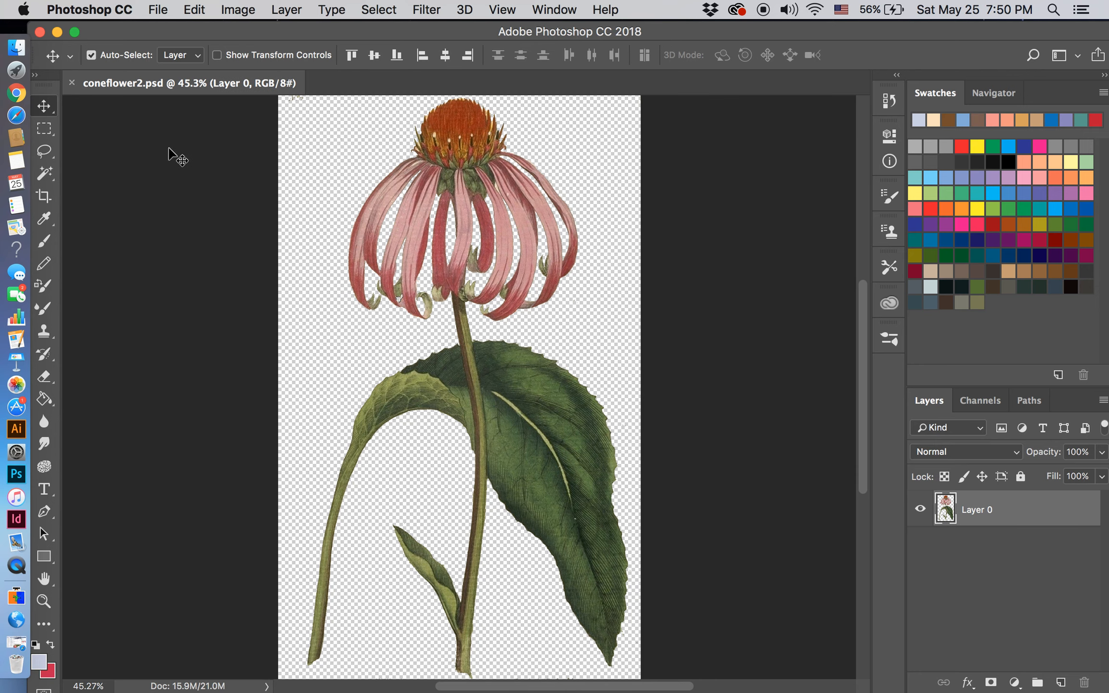
Step: Save a PNG version of coneflower2 to the Desktop with the Large file size (Fastest saving) option
click(164, 10)
click(164, 11)
click(164, 11)
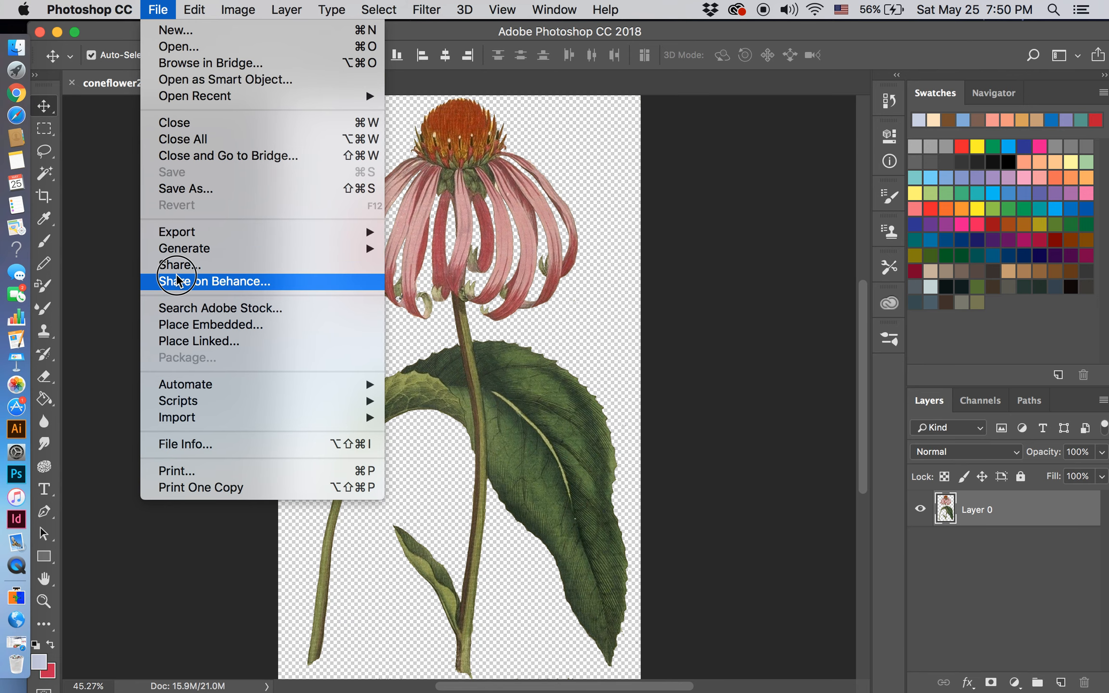
click(179, 192)
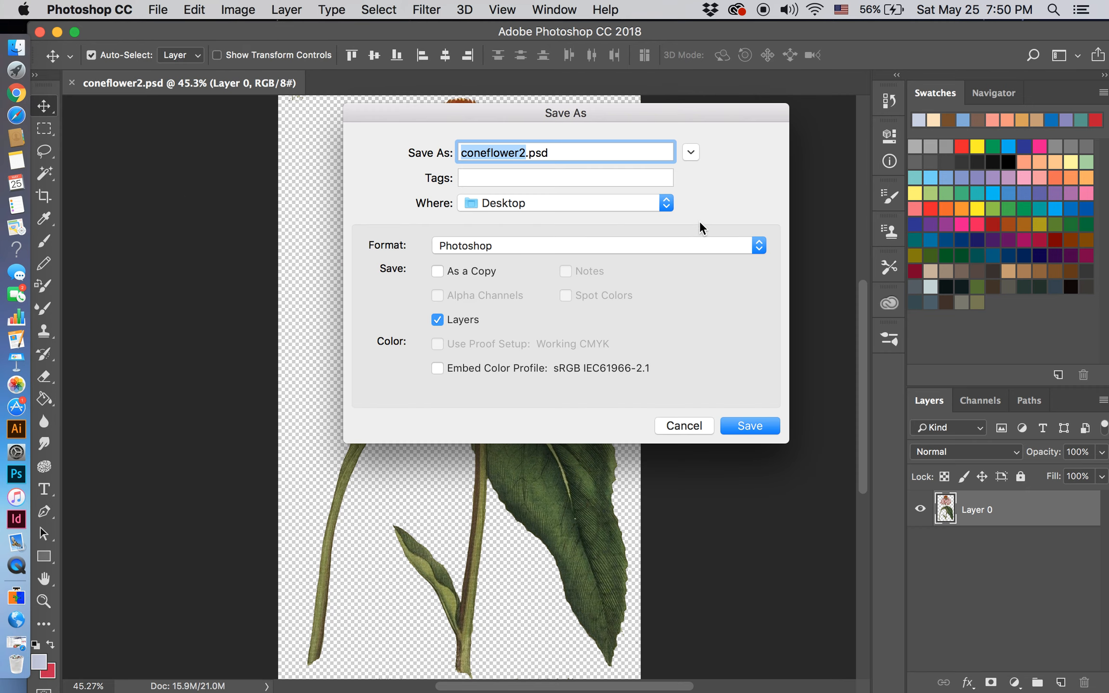
click(759, 248)
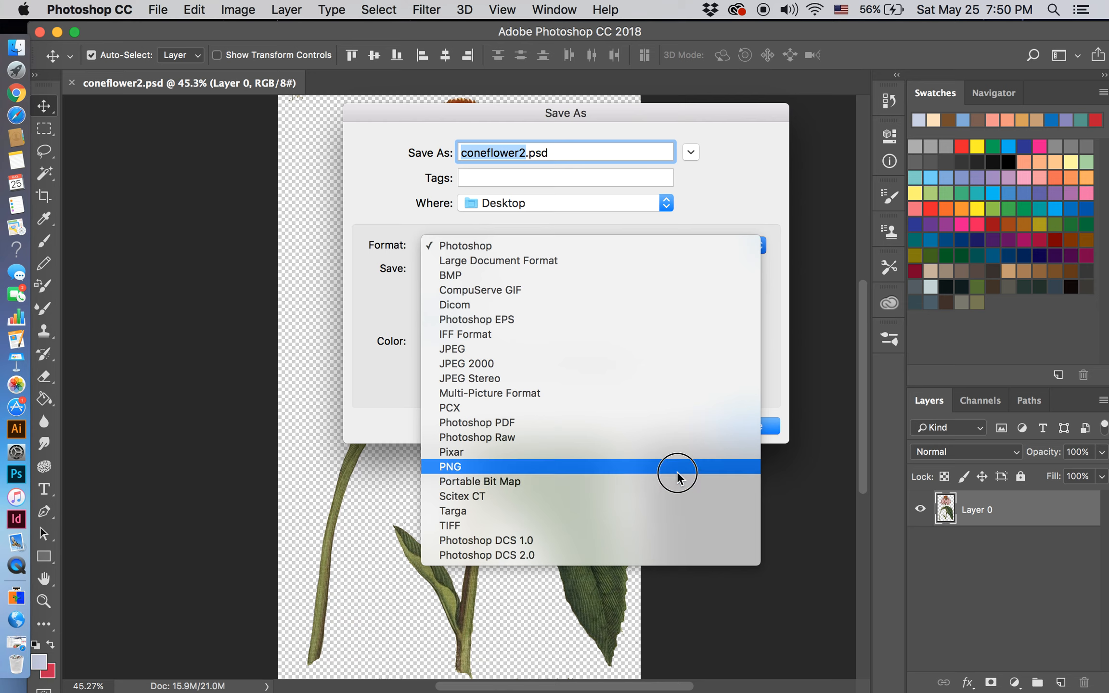
click(675, 465)
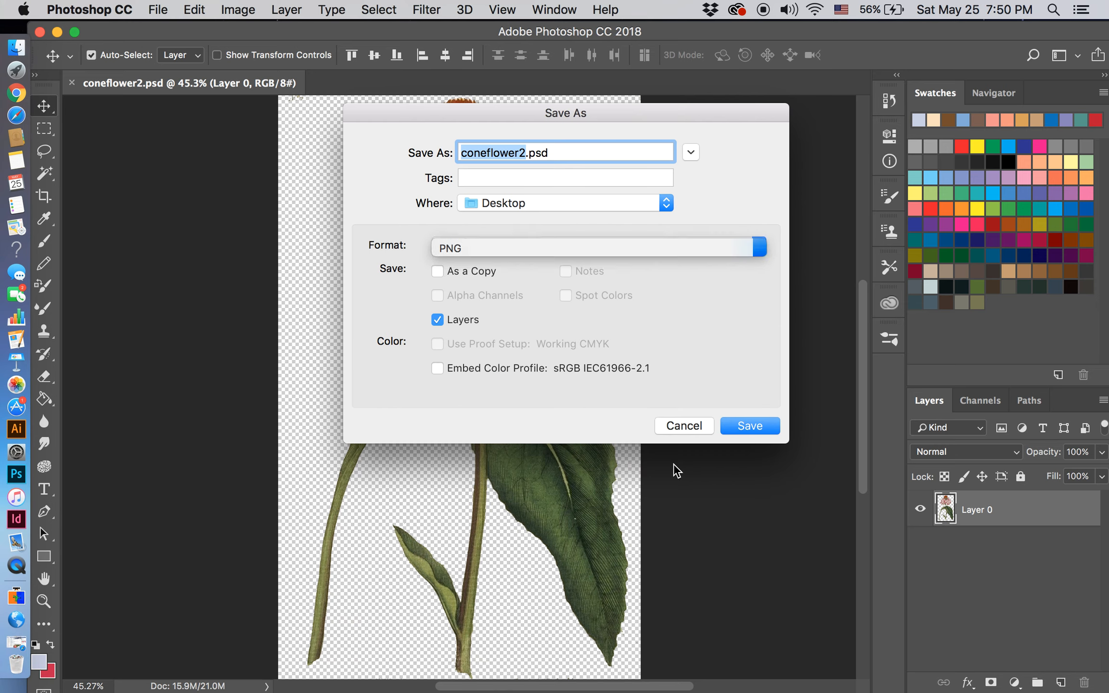
click(750, 424)
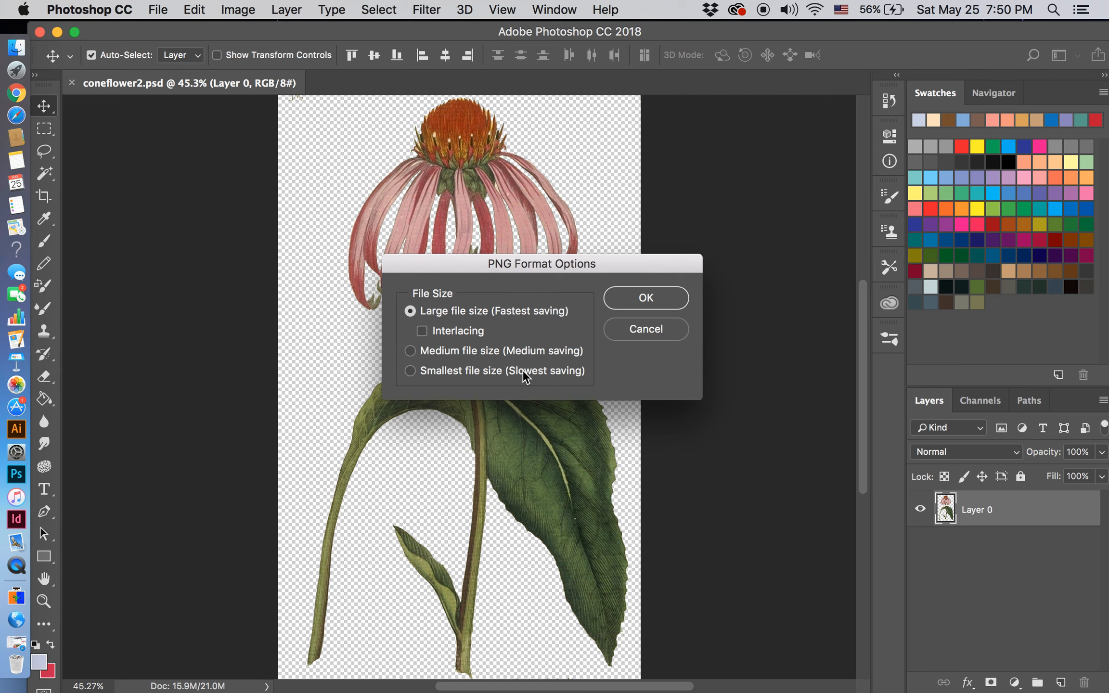
click(646, 299)
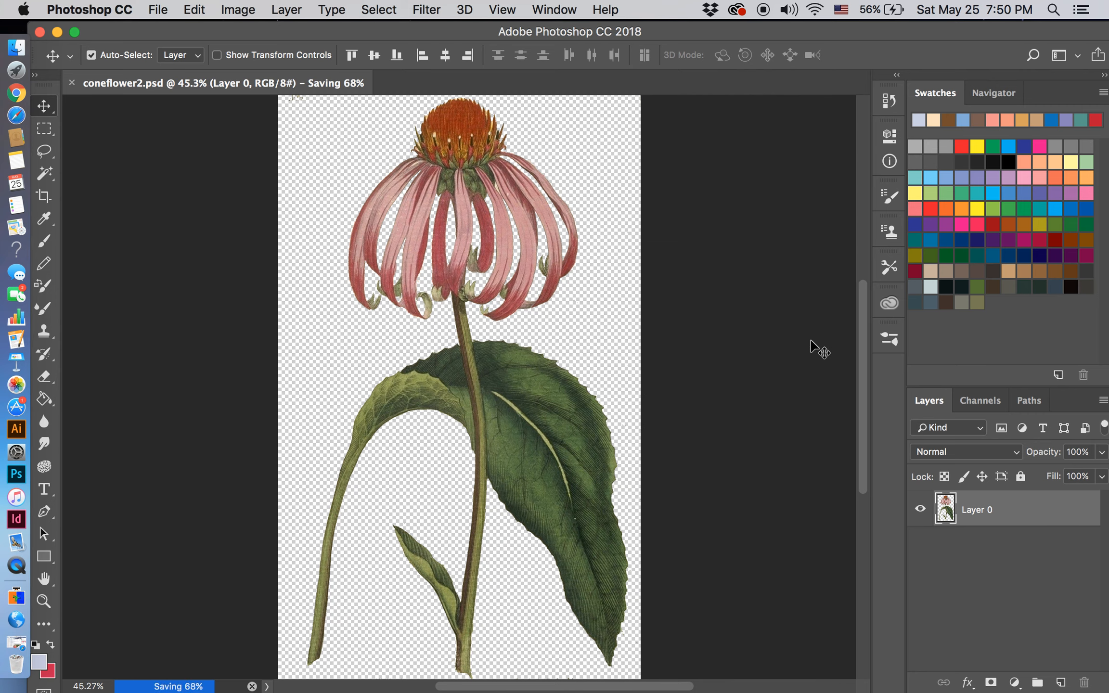